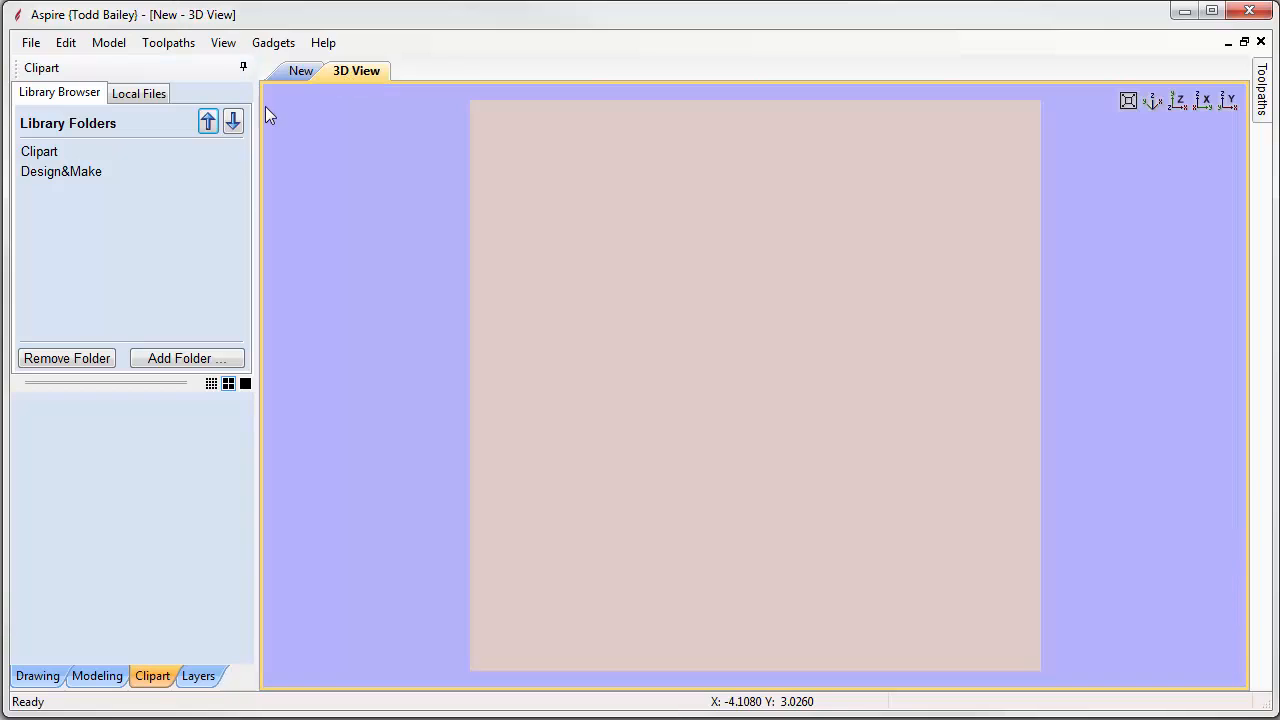
# Add the Broken Tile Center 01 component from the Design&Make Rose Tiles - Broken clipart folder to the model
pyautogui.click(61, 172)
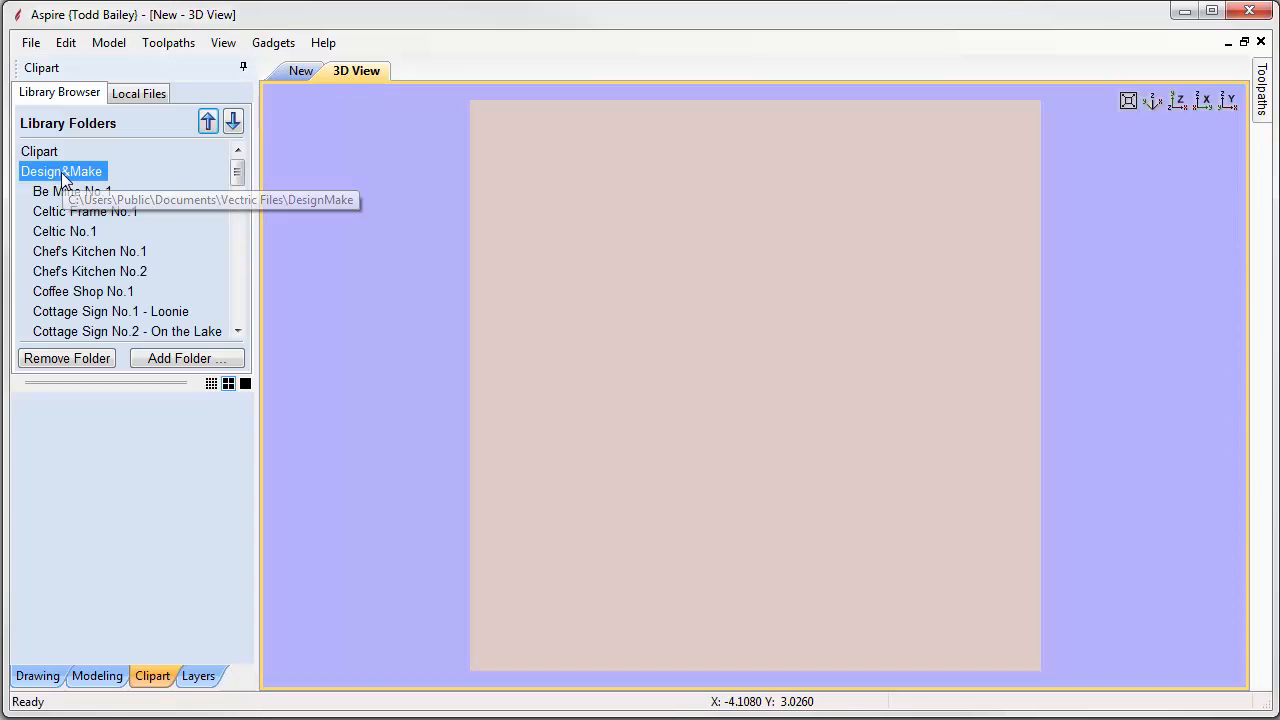
pyautogui.moveTo(241, 173); pyautogui.dragTo(233, 287)
pyautogui.click(118, 293)
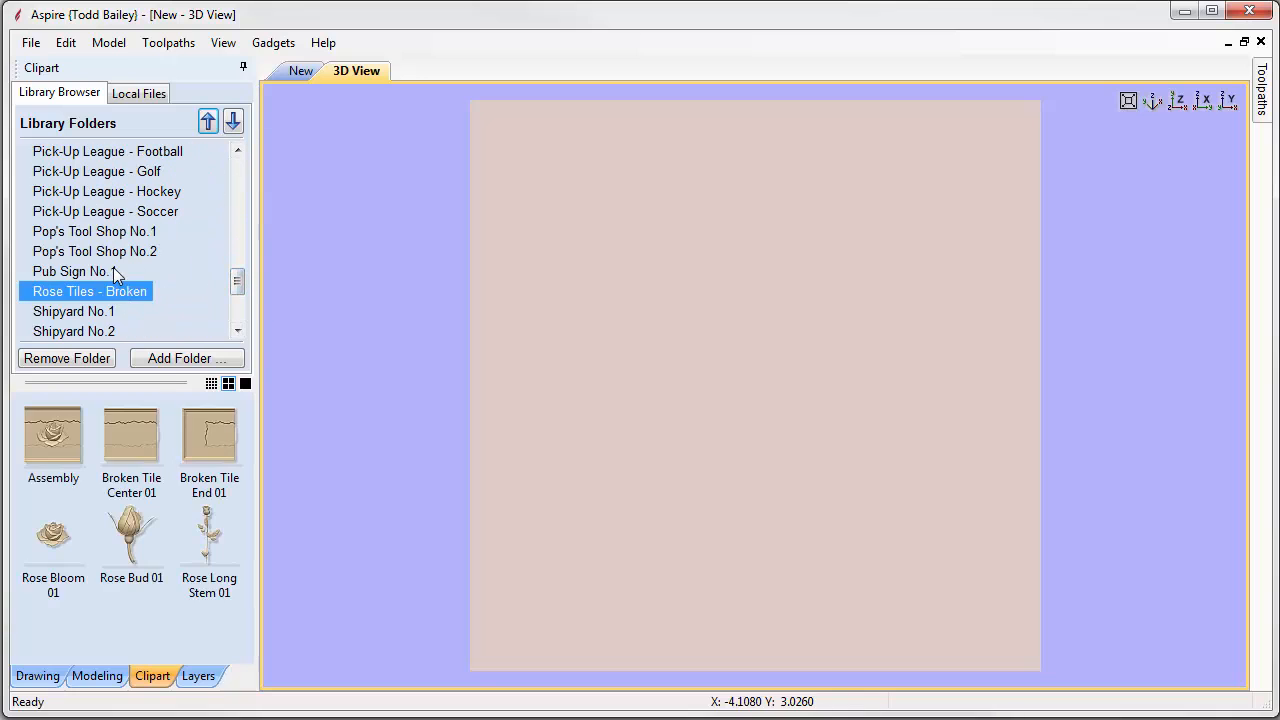
pyautogui.doubleClick(138, 455)
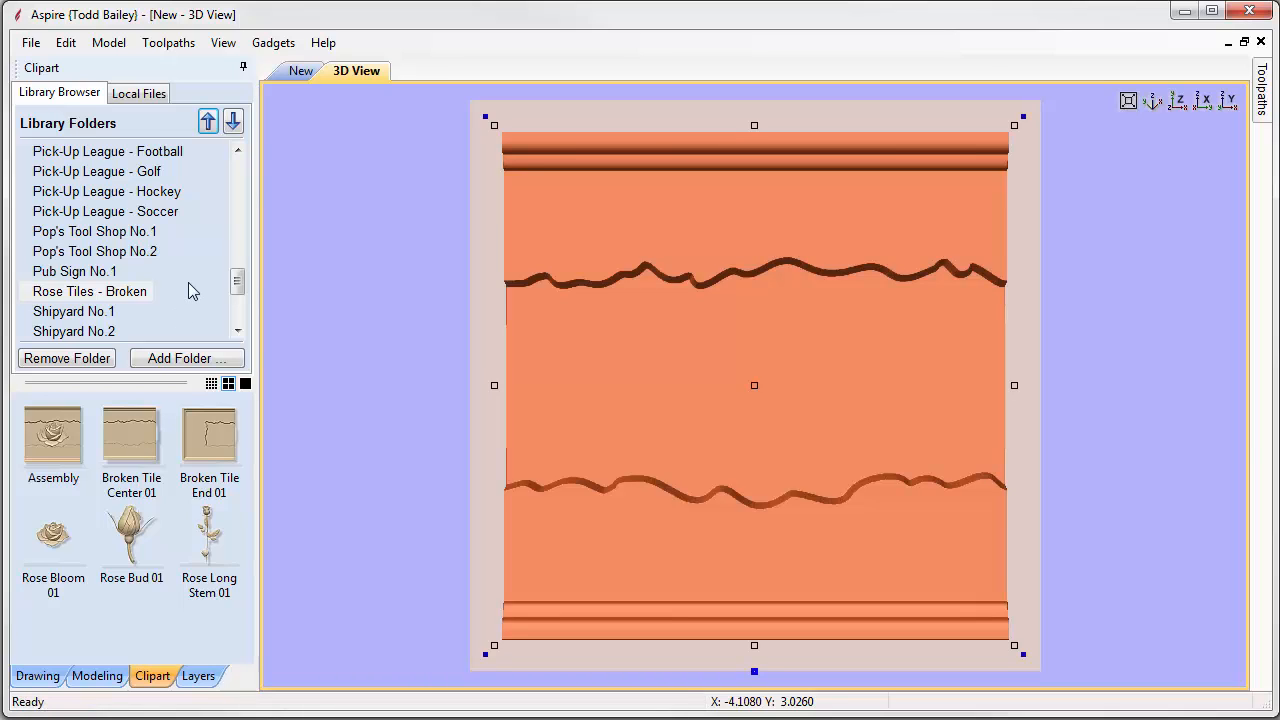
# Add the Diploma No.1 component from the Graduation Day No.1 clipart folder onto the tile
pyautogui.scroll(3, 237, 271)
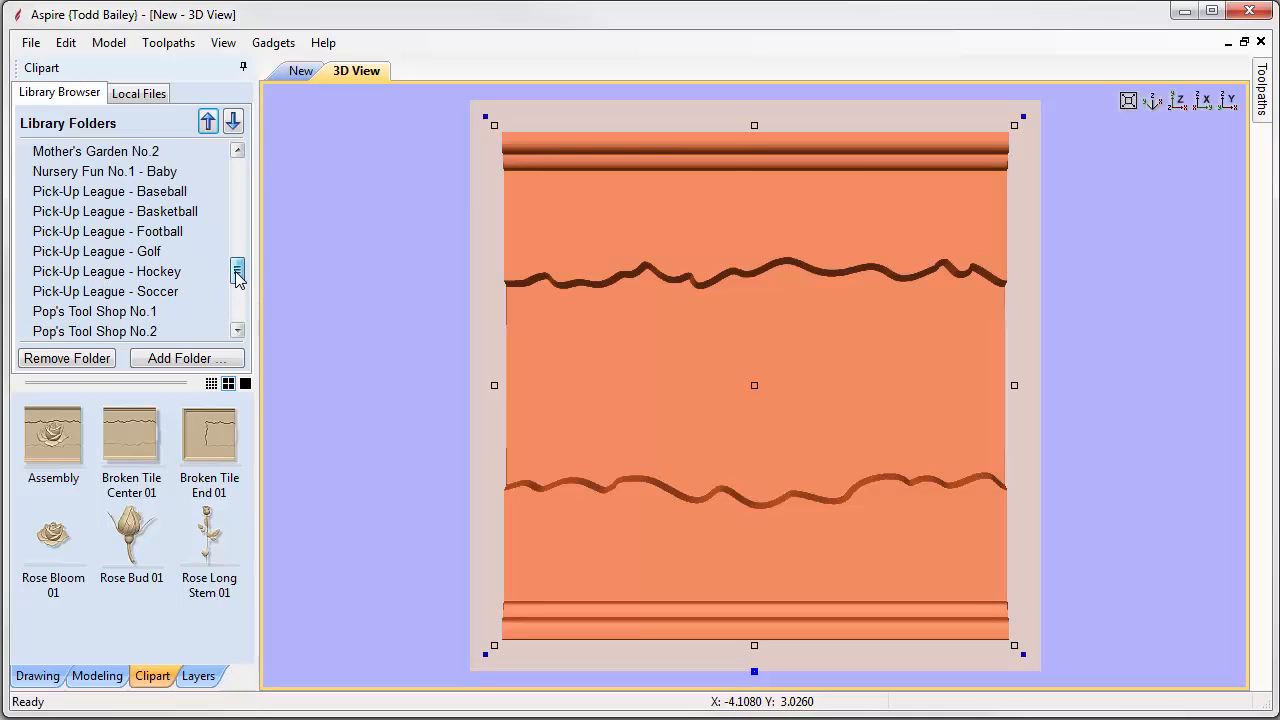
pyautogui.moveTo(238, 266); pyautogui.dragTo(242, 224)
pyautogui.click(150, 231)
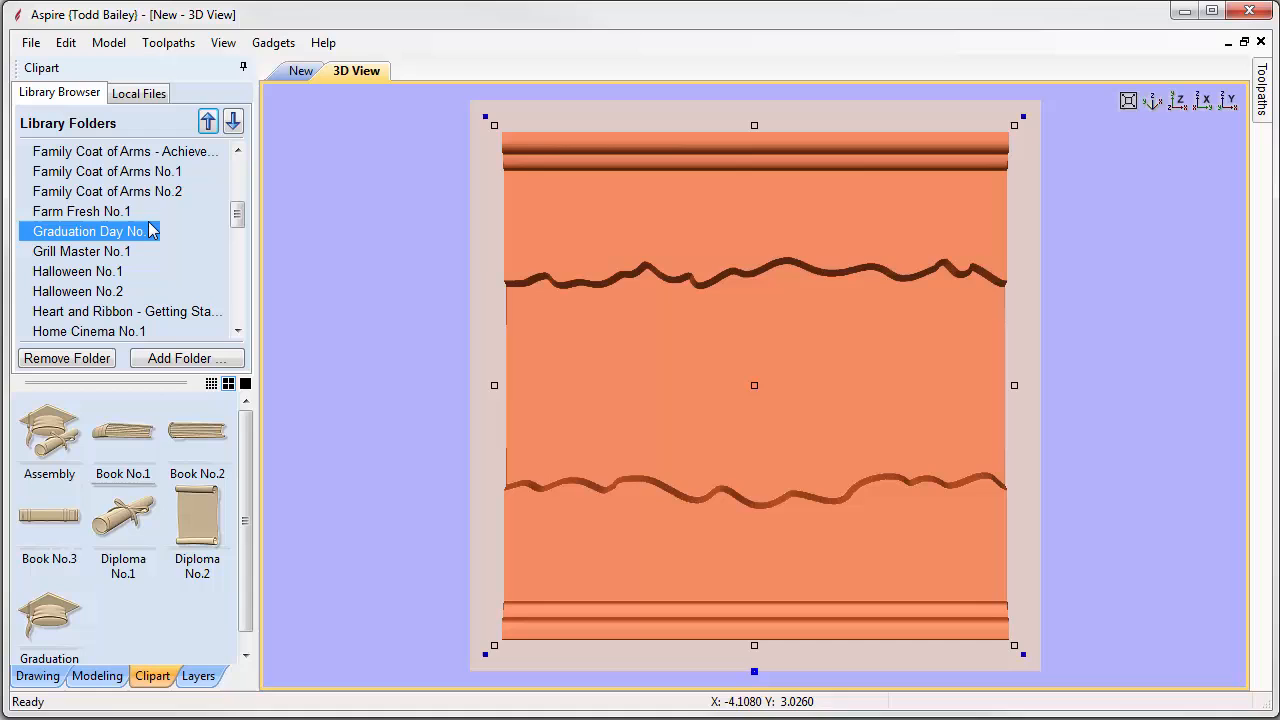
pyautogui.doubleClick(125, 528)
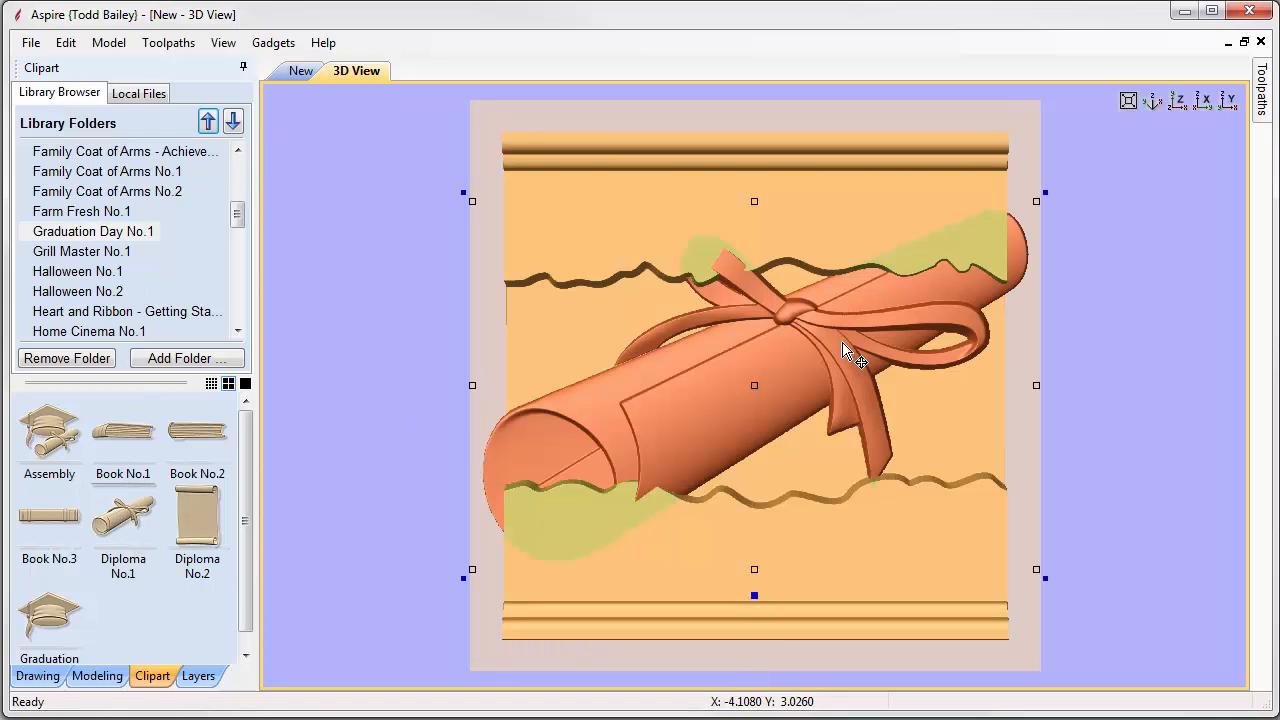
# Rotate the diploma closer to horizontal and scale it to about 4.30 by 2.11 inches between the tile's broken edges
pyautogui.click(1047, 193)
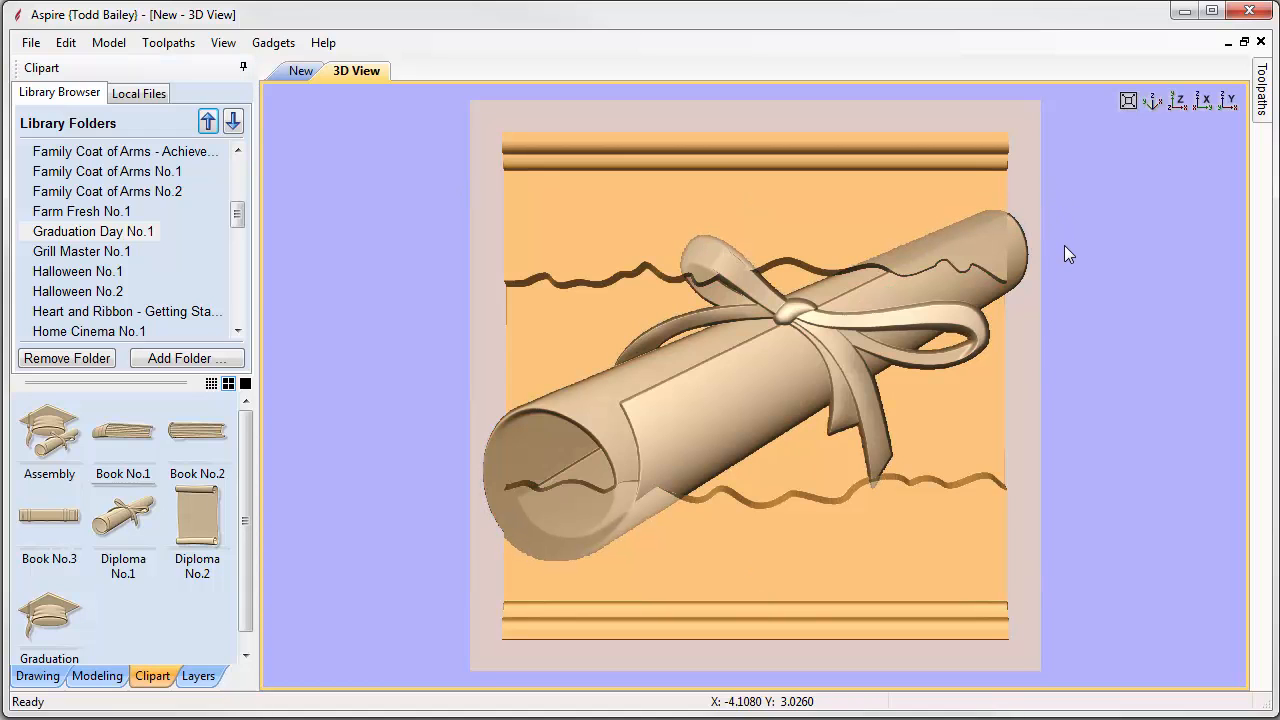
pyautogui.moveTo(1064, 245); pyautogui.dragTo(1068, 287)
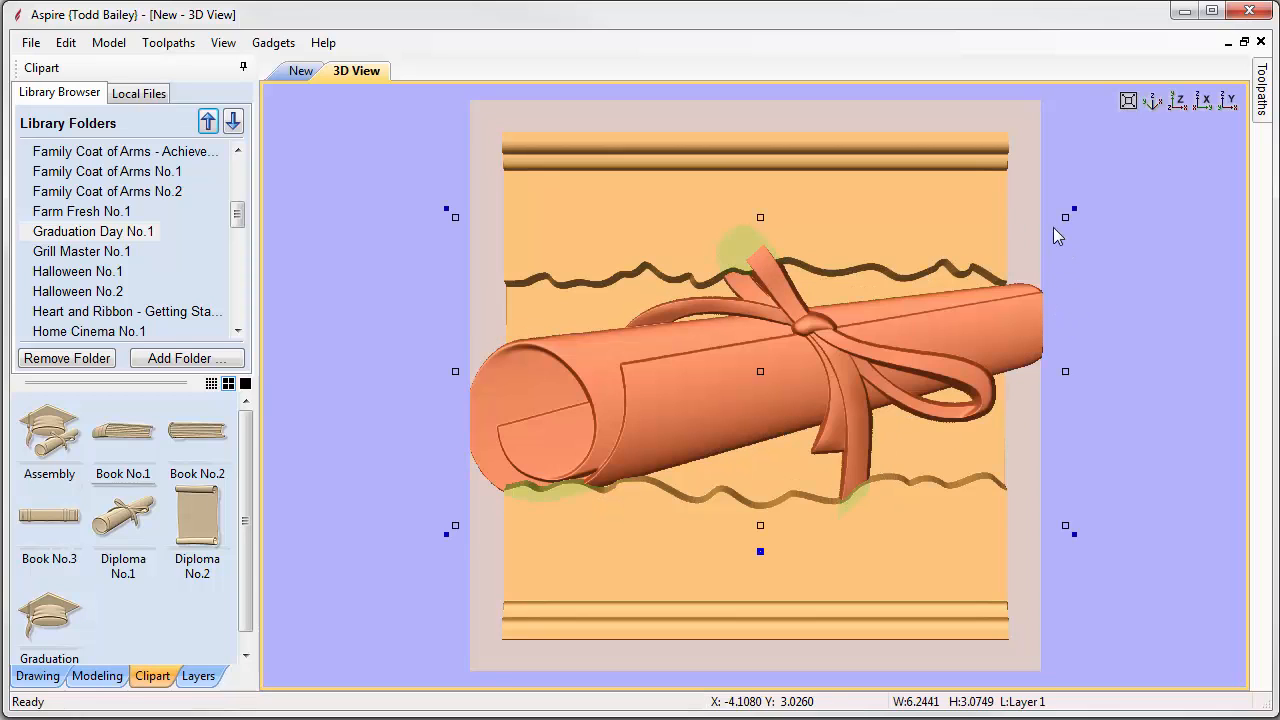
pyautogui.moveTo(1065, 217); pyautogui.dragTo(1029, 257)
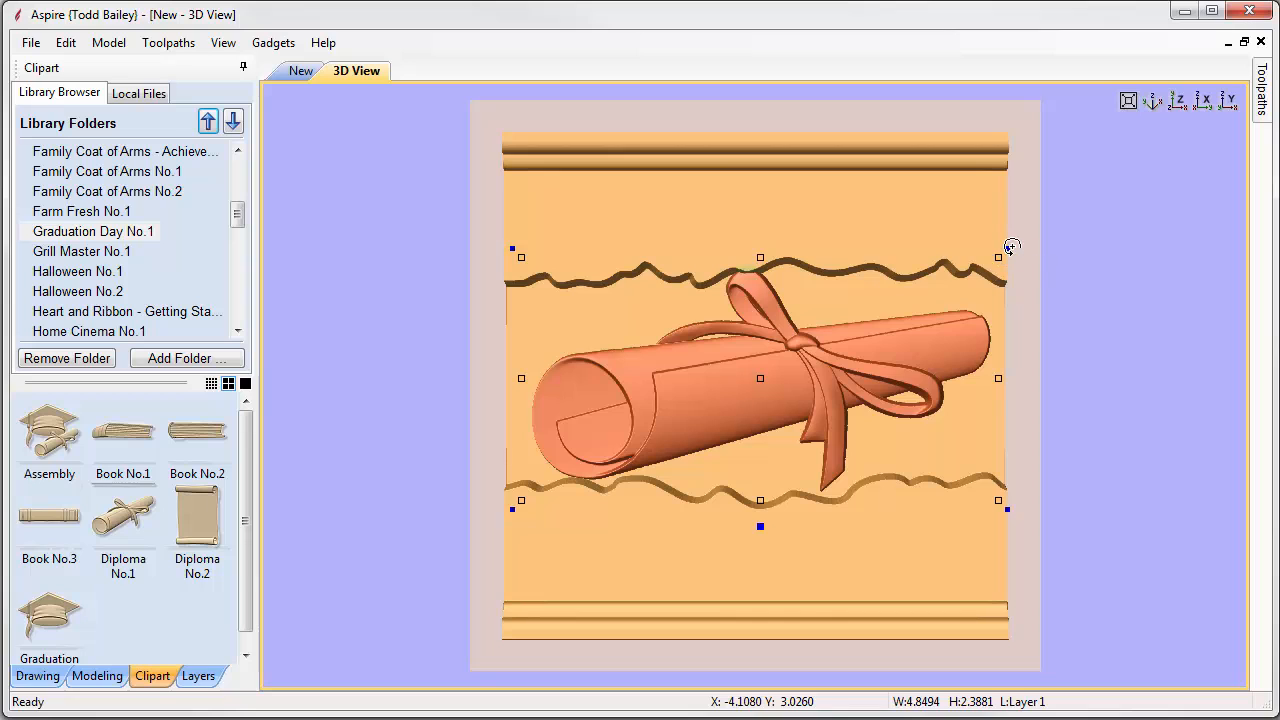
pyautogui.click(1009, 247)
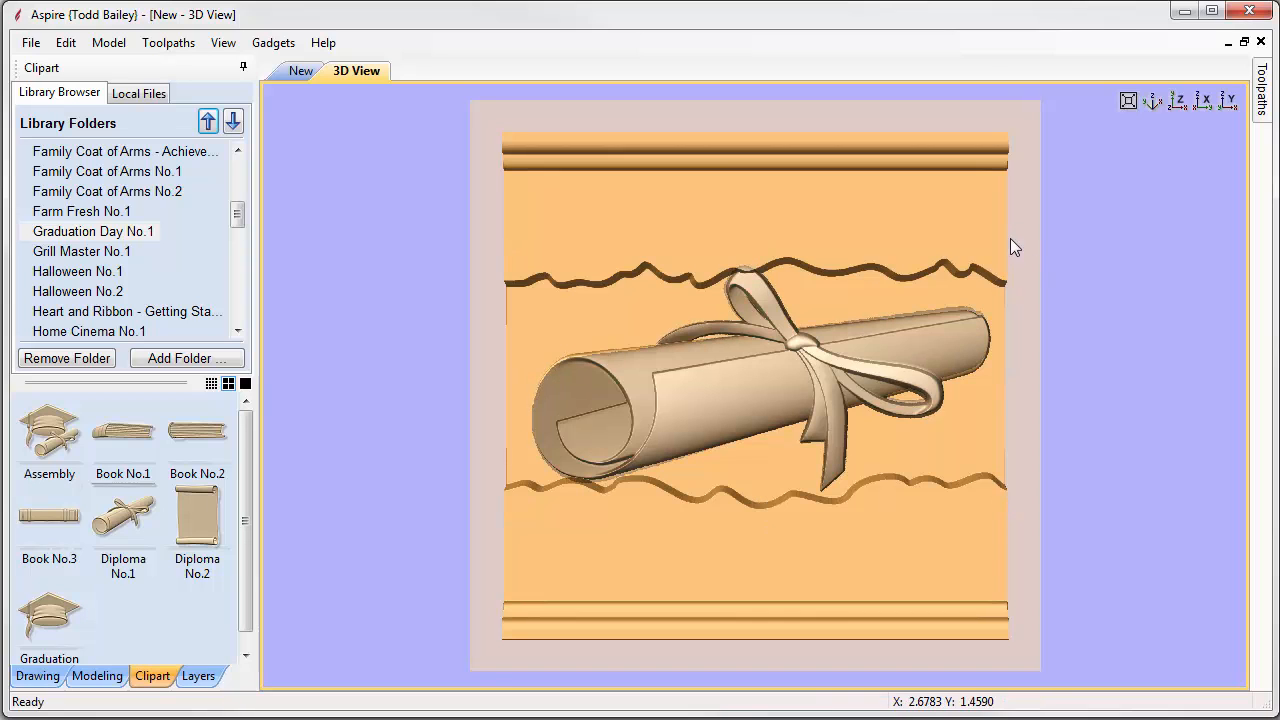
pyautogui.click(1009, 247)
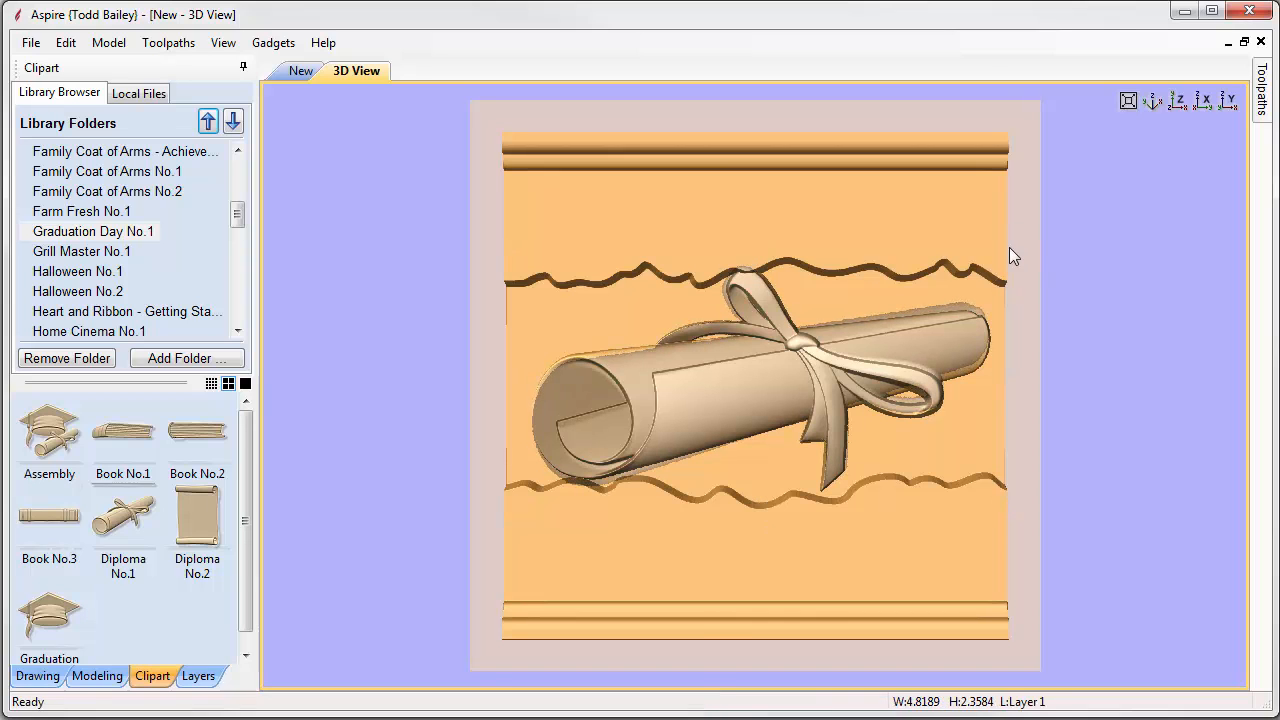
pyautogui.click(995, 258)
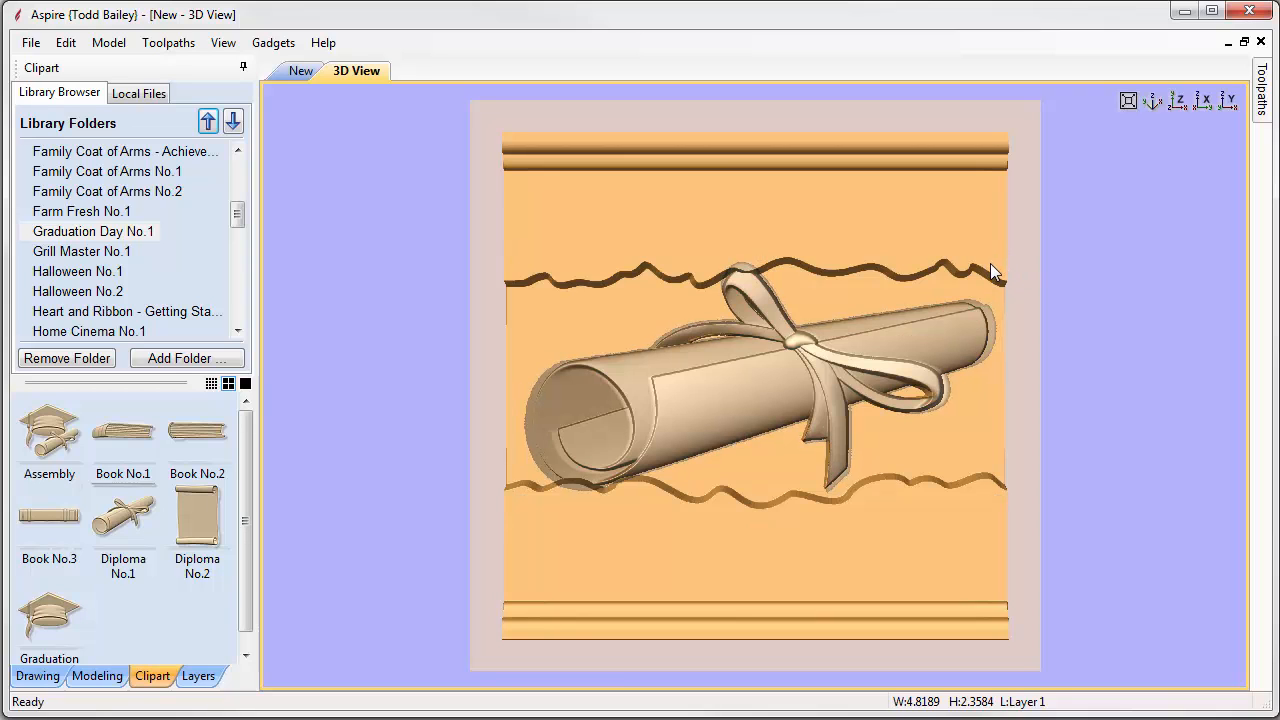
pyautogui.click(982, 270)
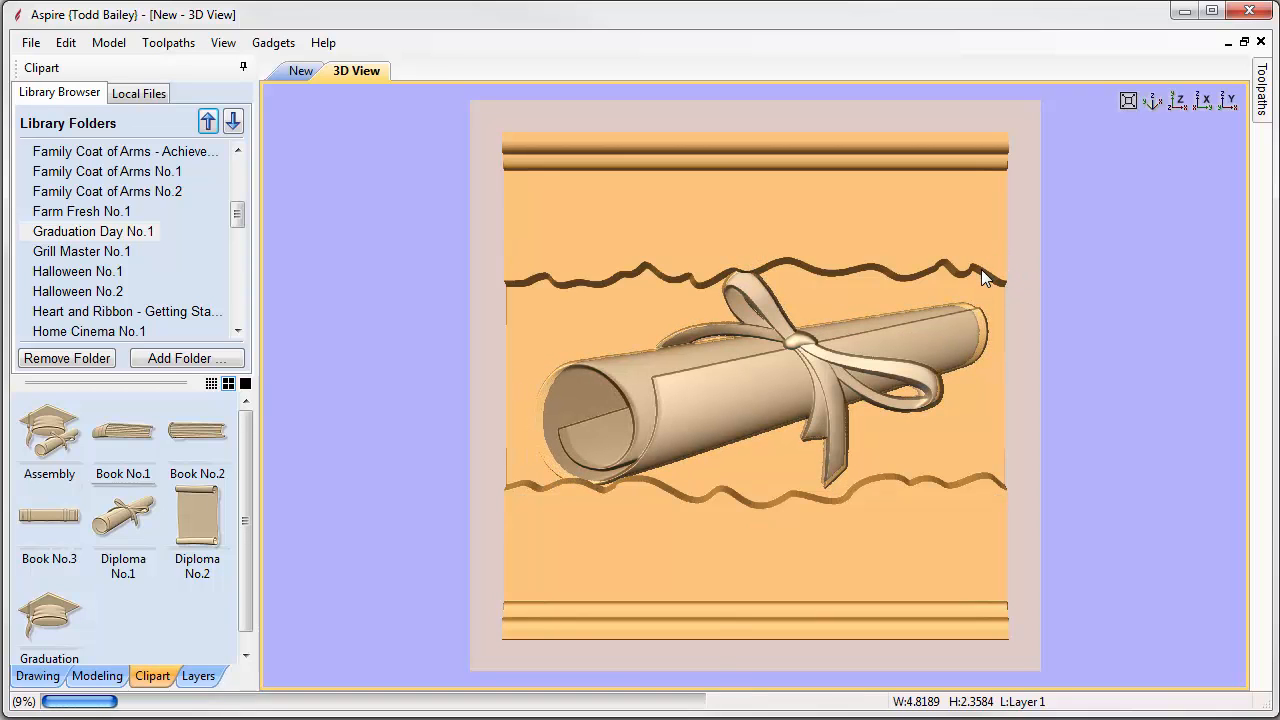
pyautogui.click(981, 266)
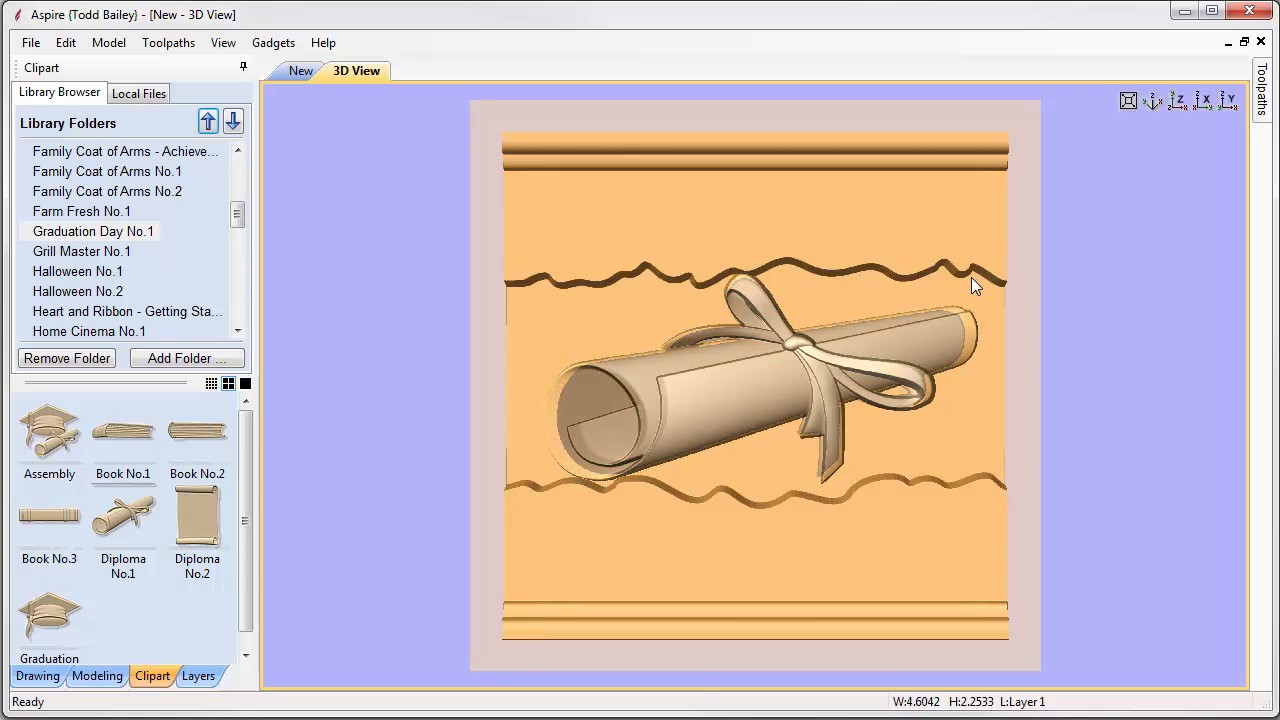
pyautogui.click(971, 277)
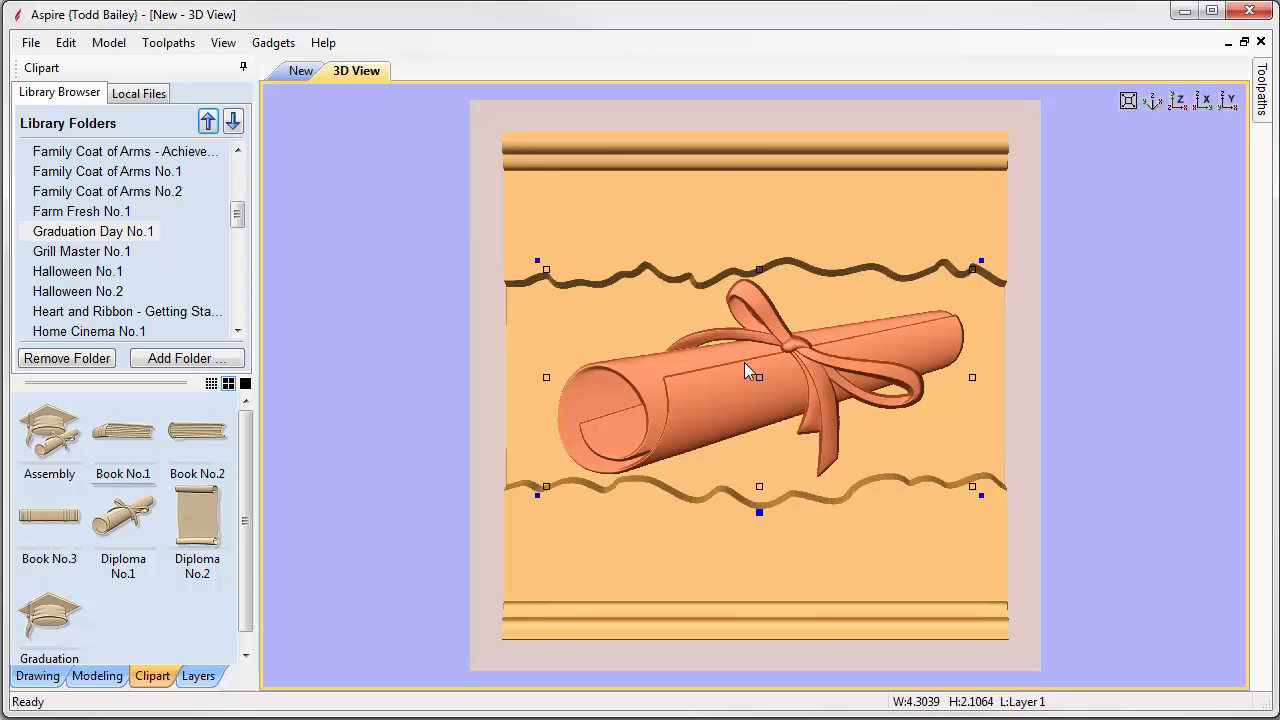
pyautogui.click(390, 582)
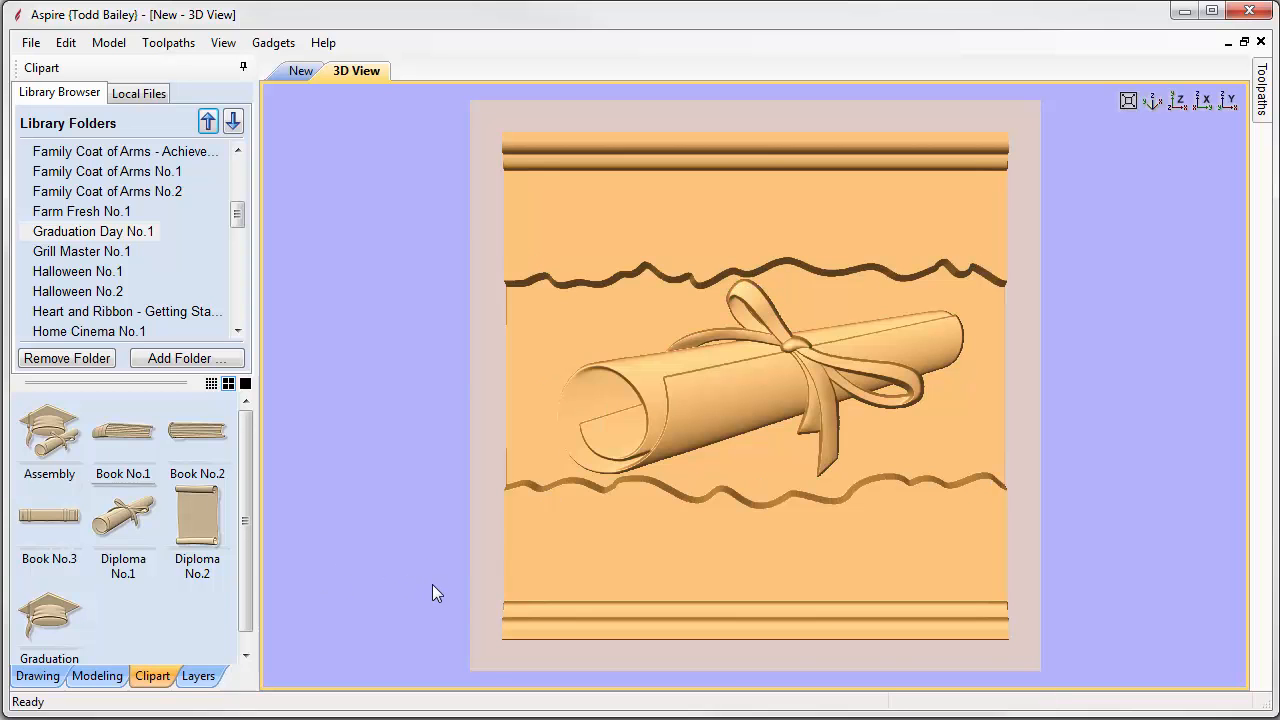
# Set the diploma component's shape height to 0.25 inches and its base height to 0.05 inches
pyautogui.moveTo(431, 591); pyautogui.dragTo(586, 440)
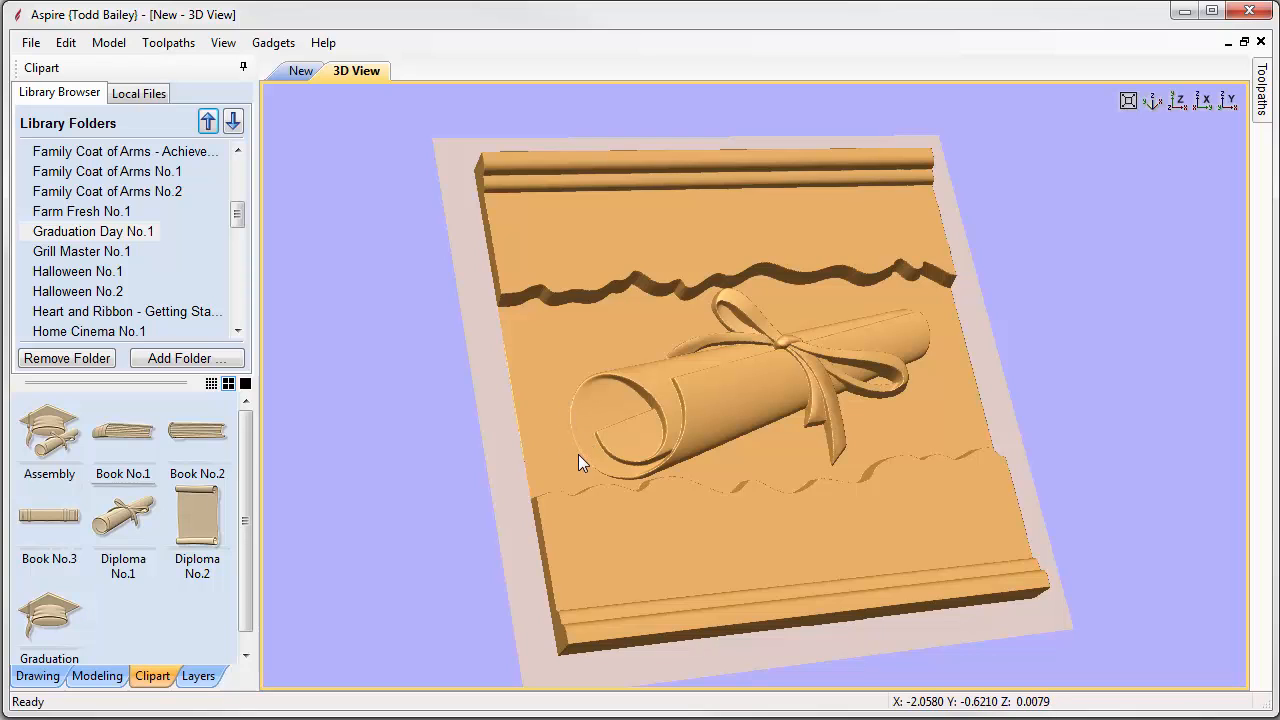
pyautogui.click(648, 410)
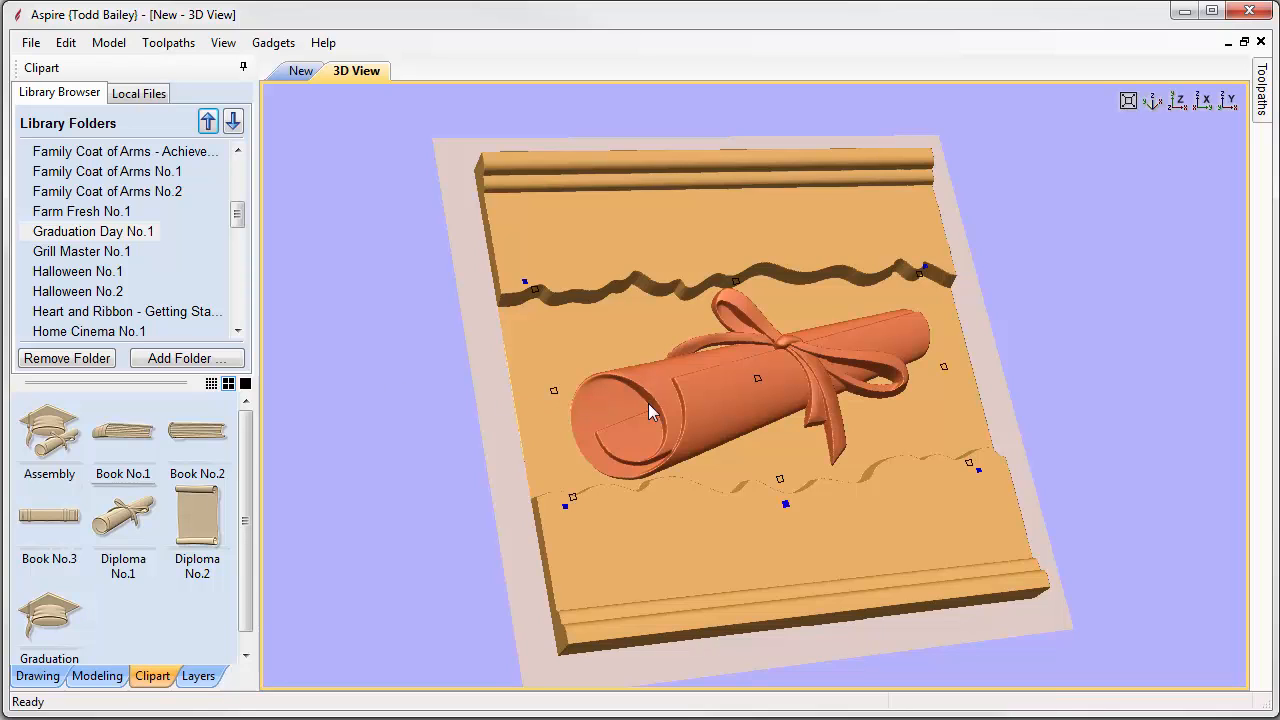
pyautogui.click(786, 505)
pyautogui.moveTo(628, 240); pyautogui.dragTo(1089, 206)
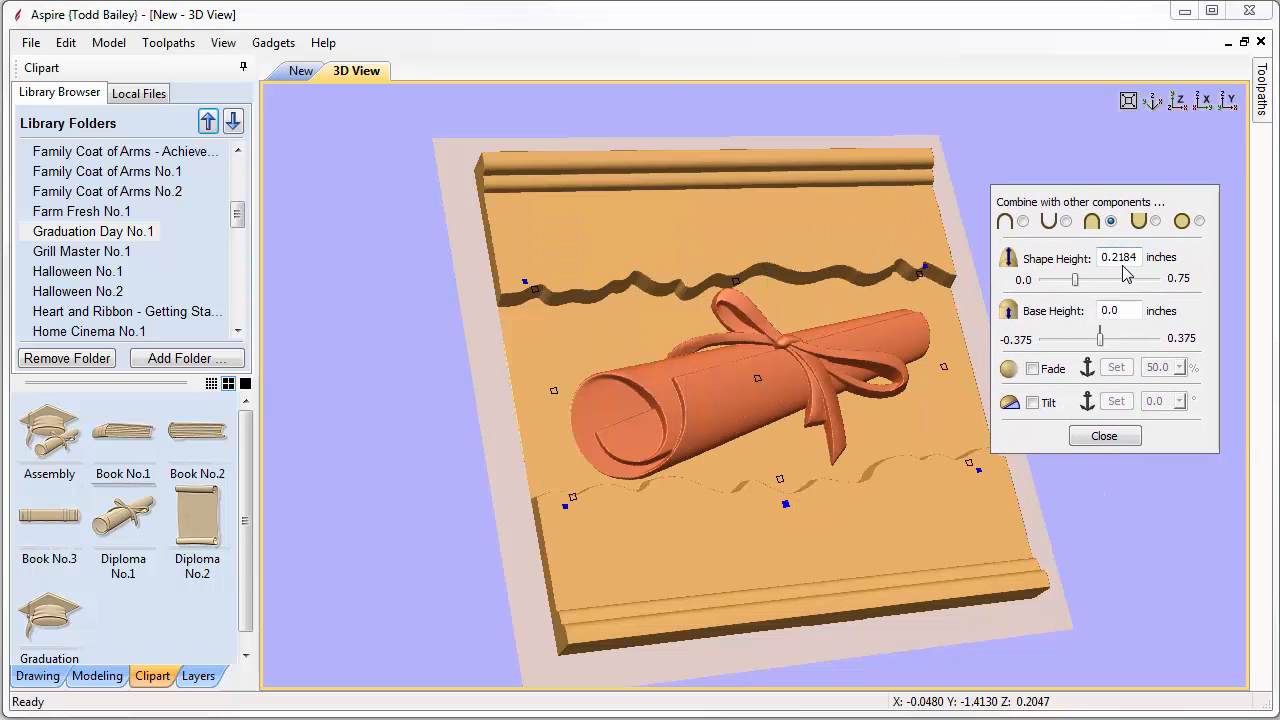
pyautogui.moveTo(1117, 258); pyautogui.dragTo(1148, 258)
pyautogui.write('5')
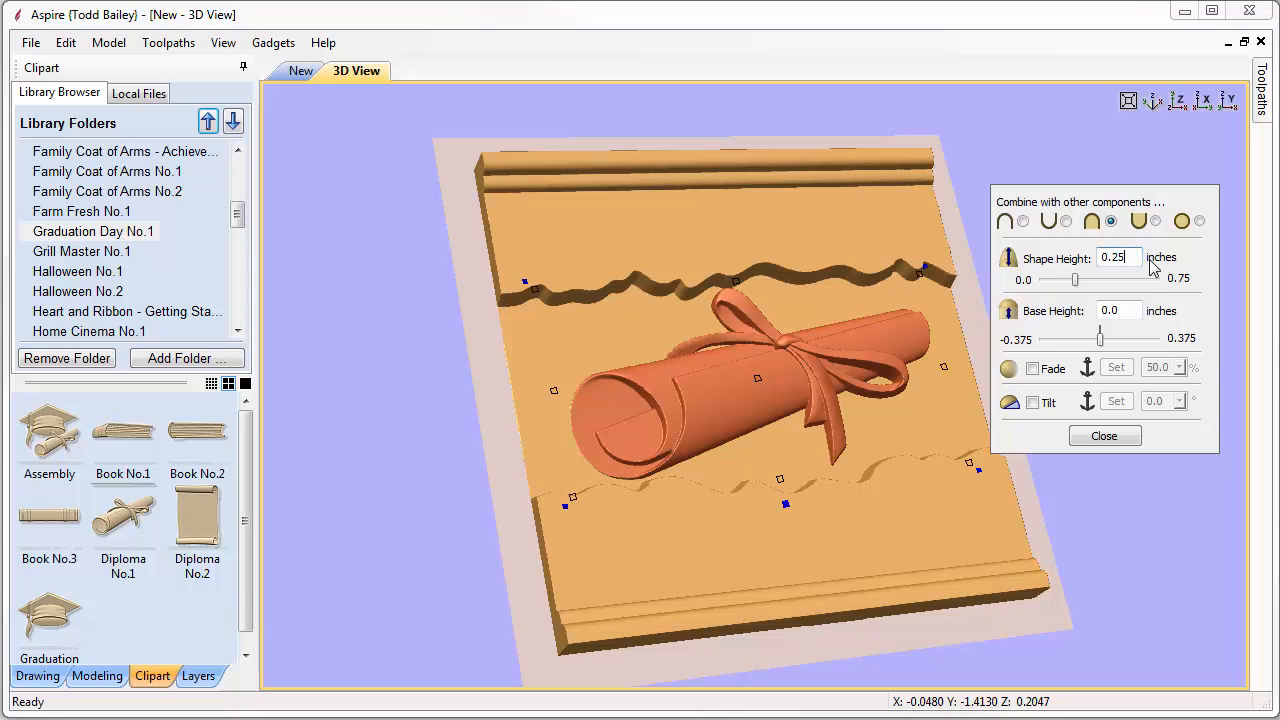
pyautogui.doubleClick(1112, 313)
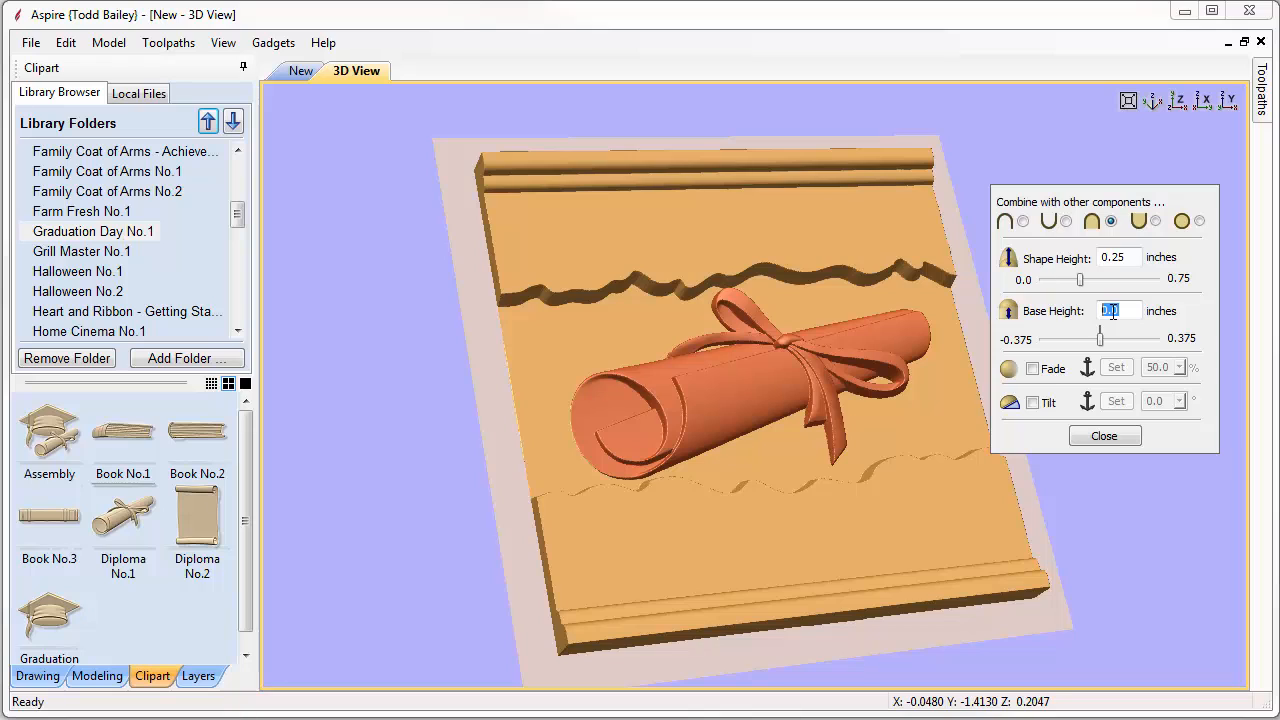
pyautogui.write('.05')
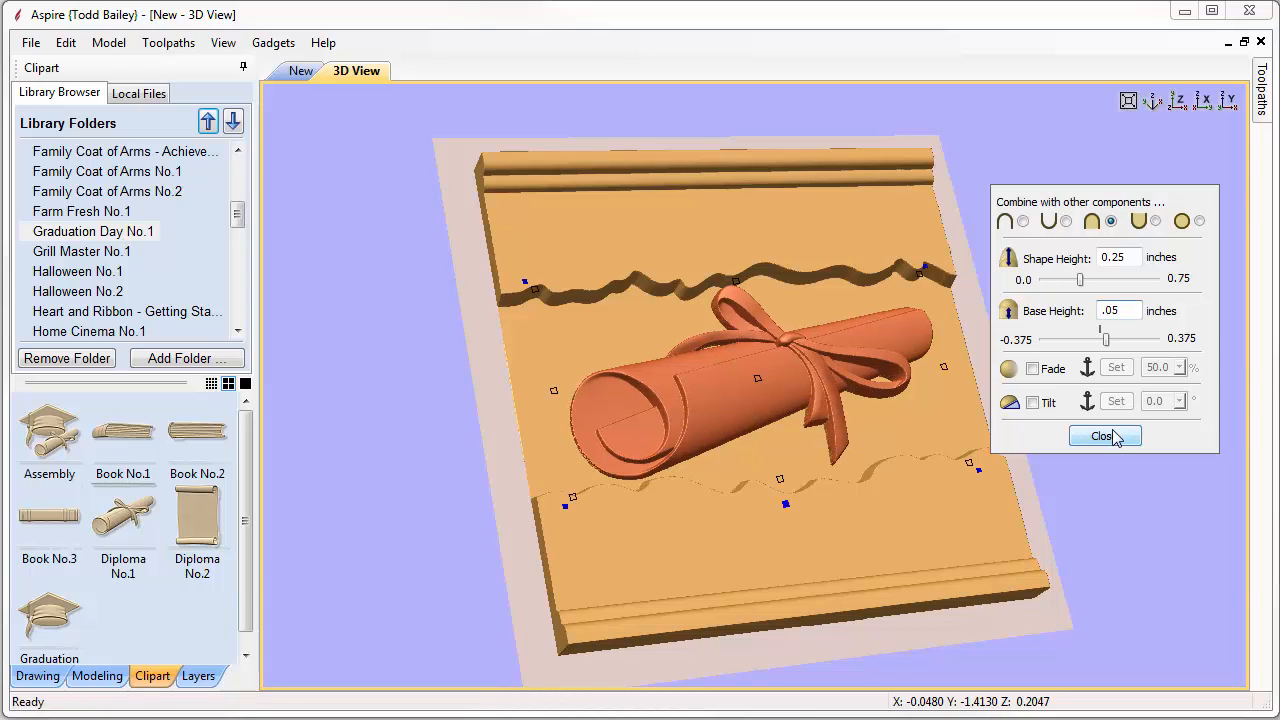
pyautogui.click(1104, 436)
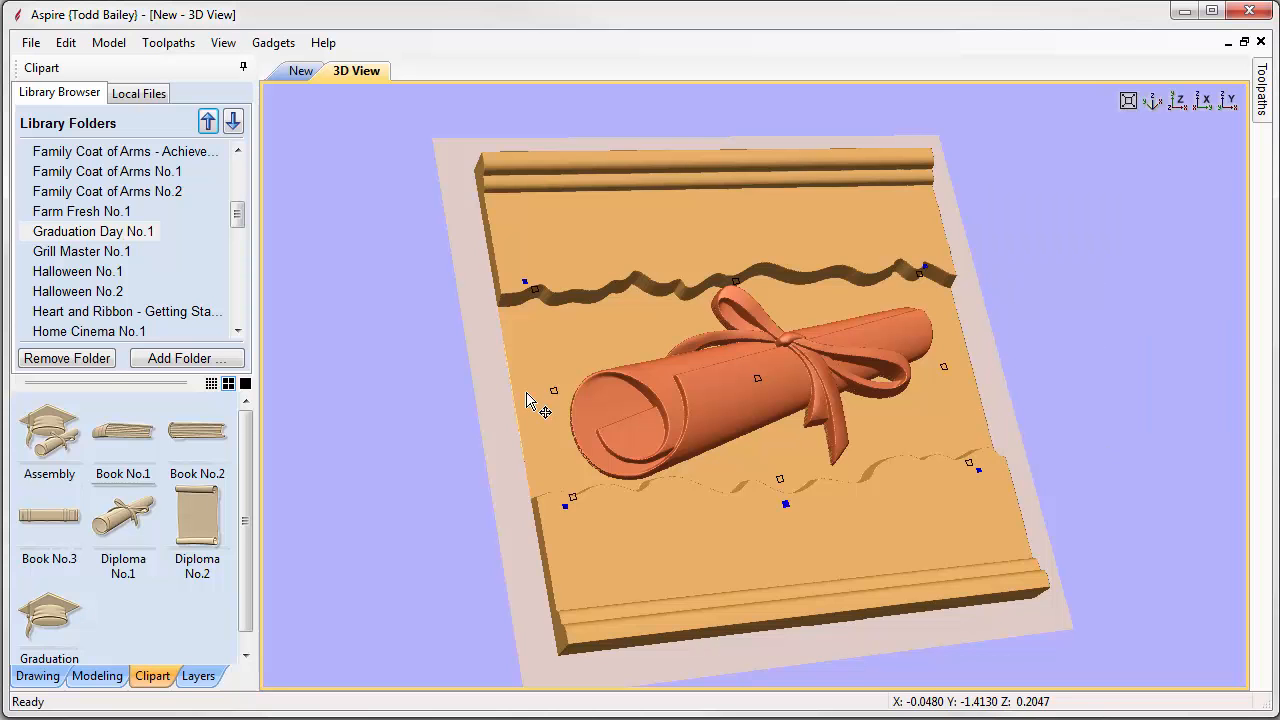
pyautogui.moveTo(477, 432); pyautogui.dragTo(413, 431)
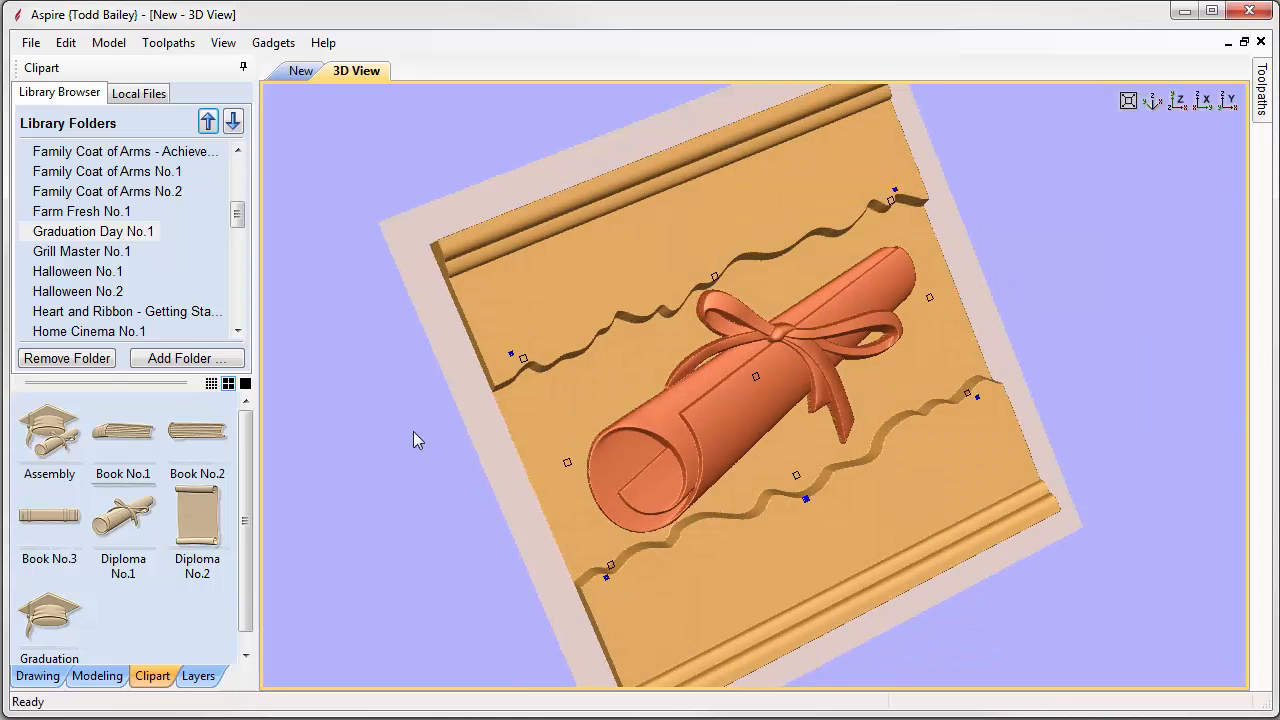
# Bring the prepared lettering and border vectors into the 2D view and centre them in the material
pyautogui.click(1177, 102)
pyautogui.scroll(4, 838, 455)
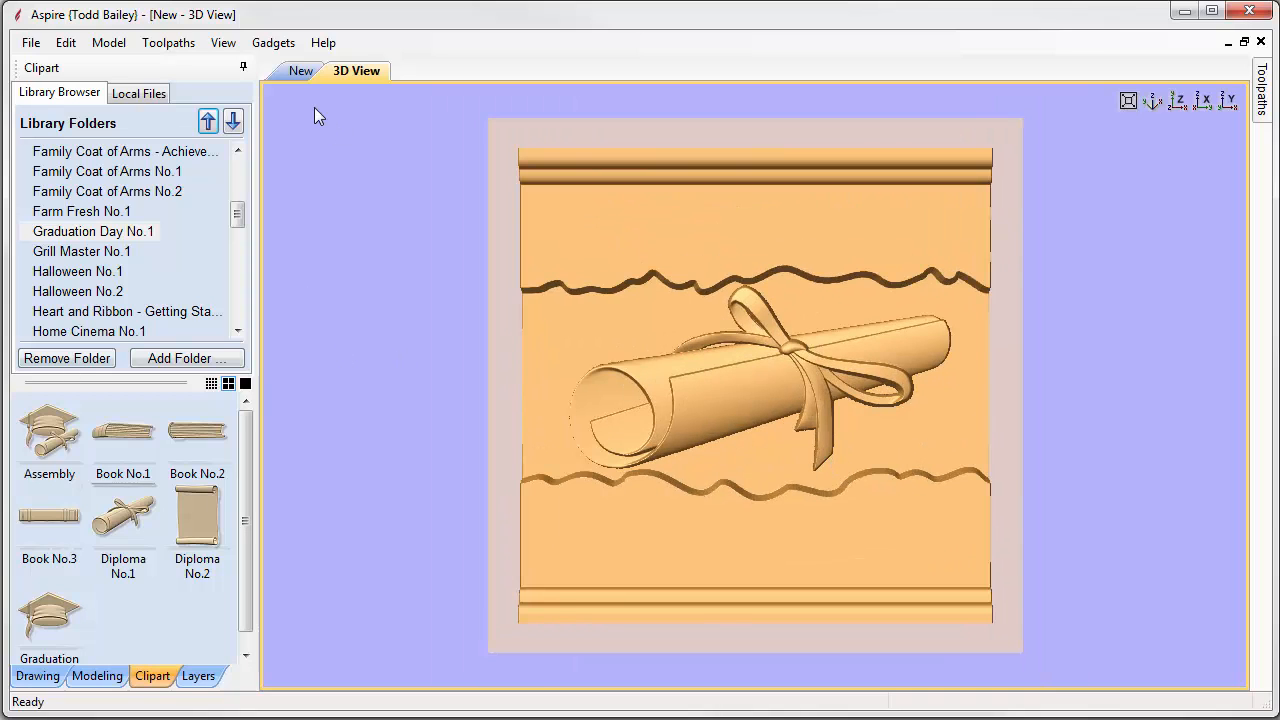
pyautogui.click(300, 71)
pyautogui.scroll(-3, 979, 318)
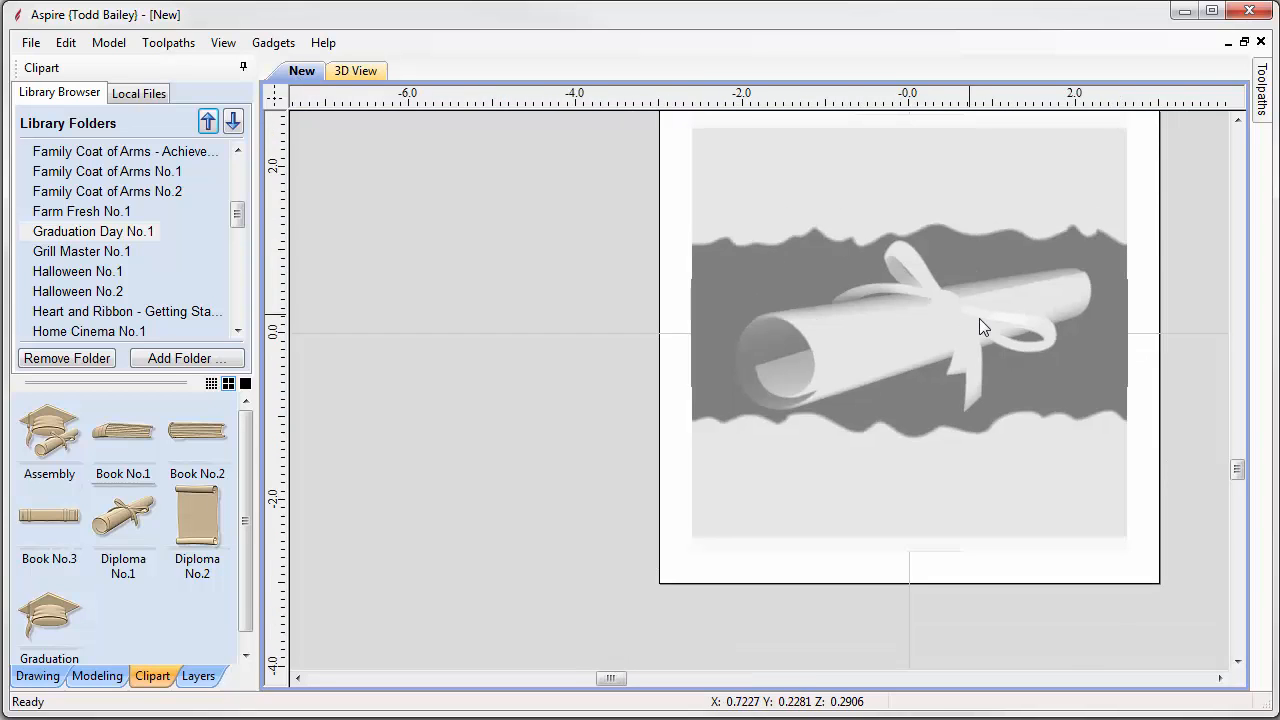
pyautogui.click(1237, 121)
pyautogui.click(1237, 121)
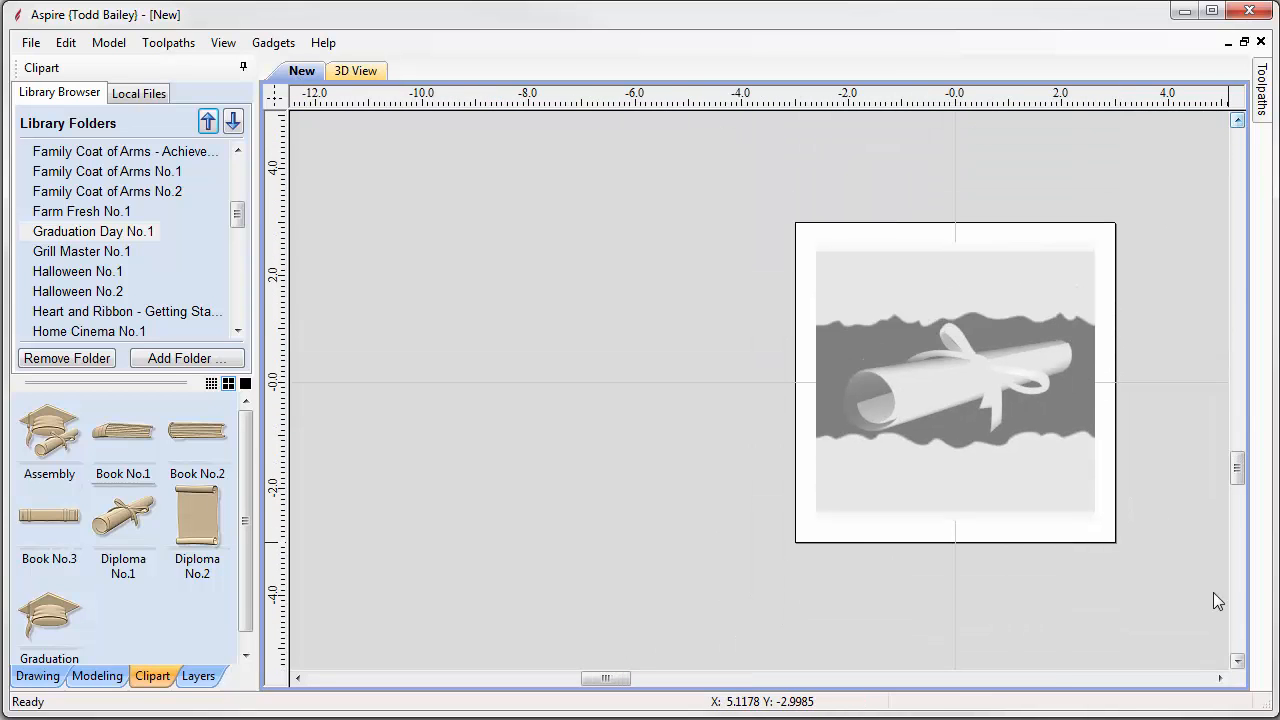
pyautogui.click(1219, 678)
pyautogui.click(1219, 679)
pyautogui.click(1219, 679)
pyautogui.click(1219, 679)
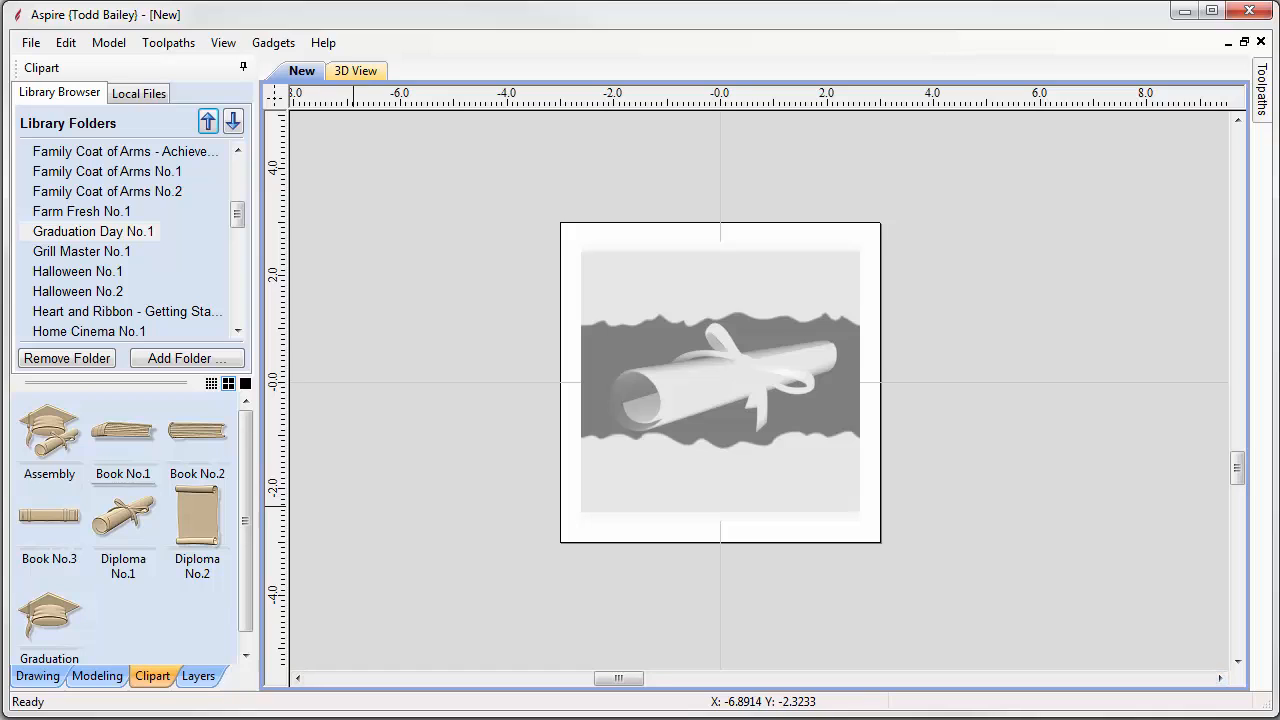
pyautogui.moveTo(143, 319); pyautogui.dragTo(733, 367)
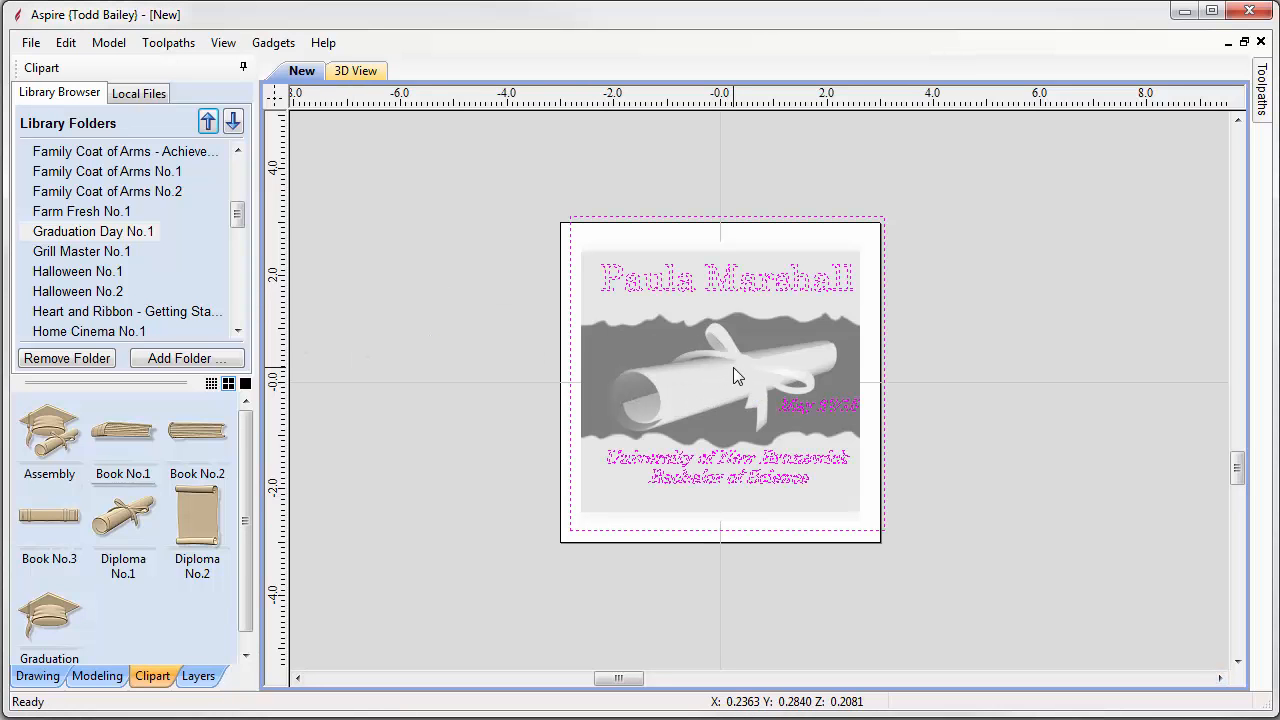
pyautogui.press('F9')
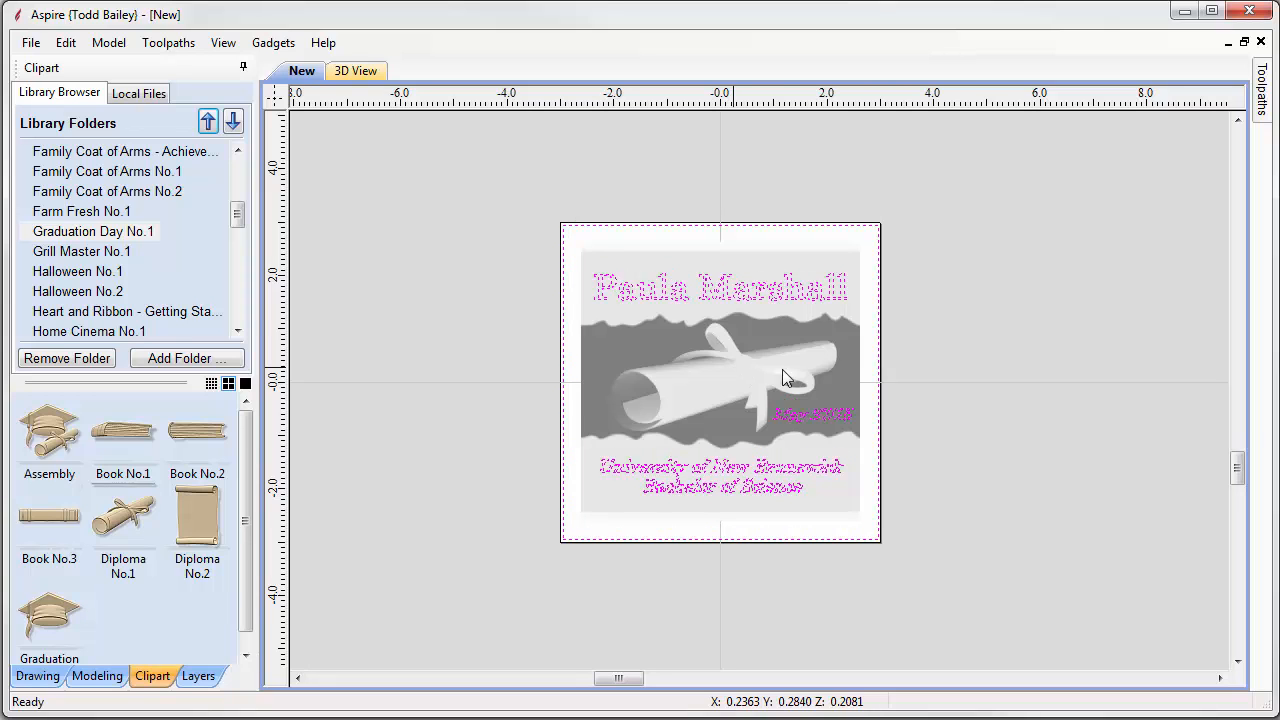
pyautogui.click(971, 483)
# Create an additive shape from the name, date and university lettering, excluding the border, with a -35° angular profile and -0.05 inch base height
pyautogui.scroll(3, 788, 415)
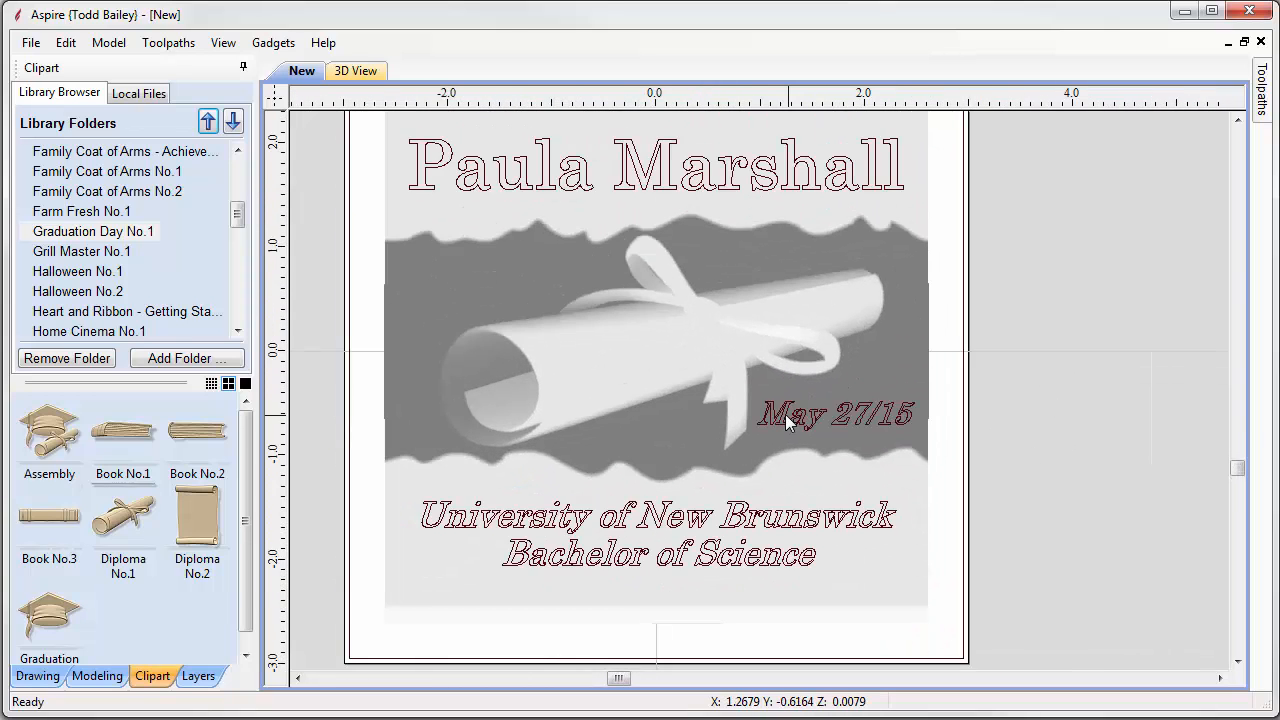
pyautogui.scroll(-3, 788, 415)
pyautogui.moveTo(397, 187); pyautogui.dragTo(946, 252)
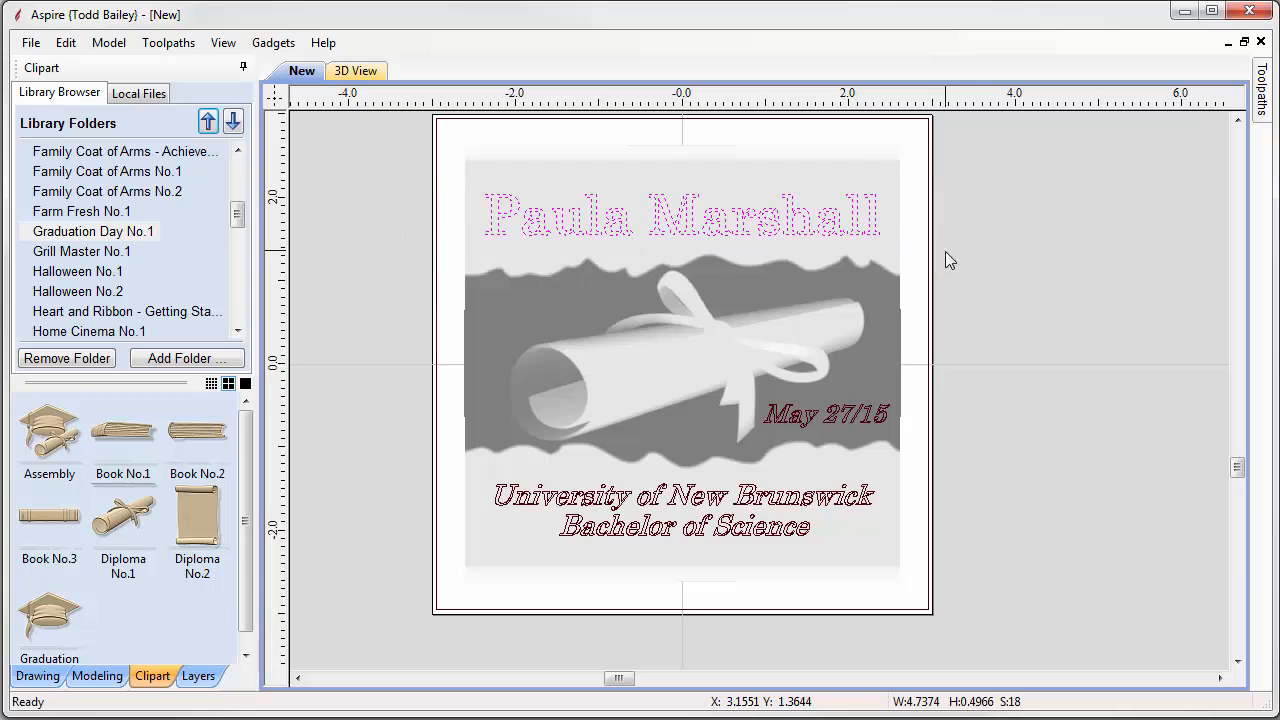
pyautogui.keyDown('shift'); pyautogui.moveTo(993, 459); pyautogui.dragTo(744, 392); pyautogui.keyUp('shift')
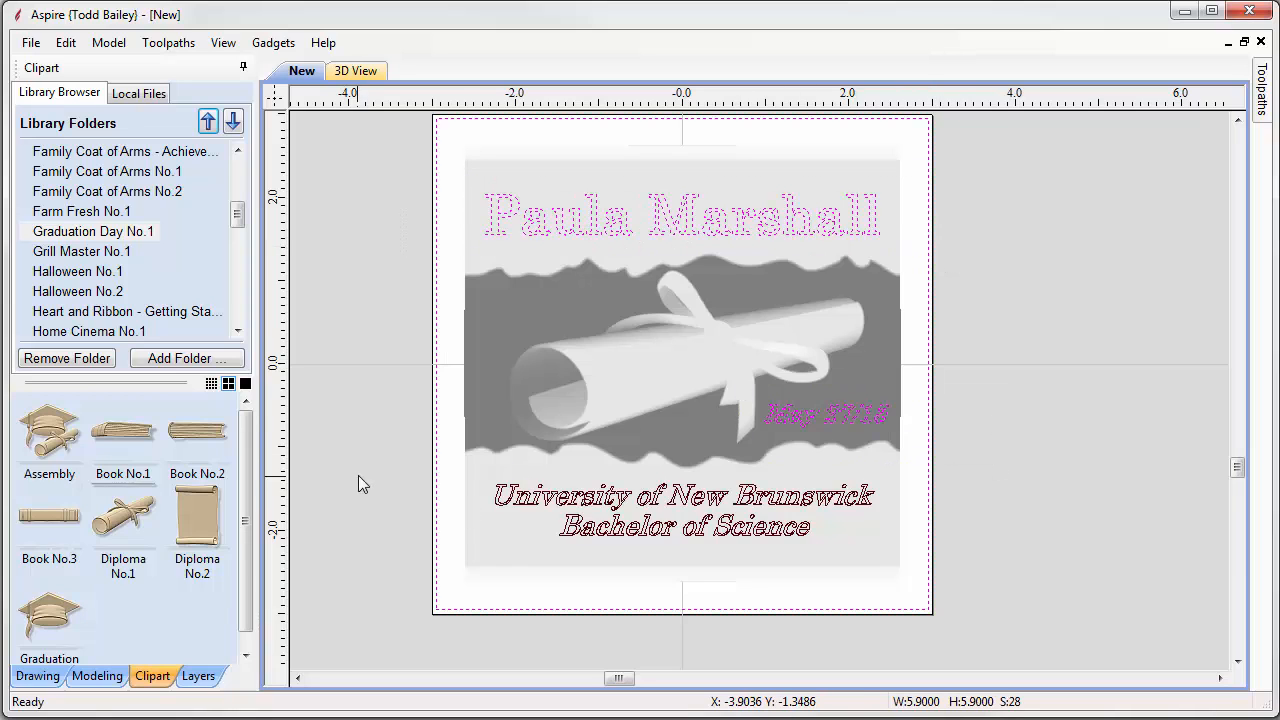
pyautogui.keyDown('shift'); pyautogui.moveTo(358, 483); pyautogui.dragTo(914, 566); pyautogui.keyUp('shift')
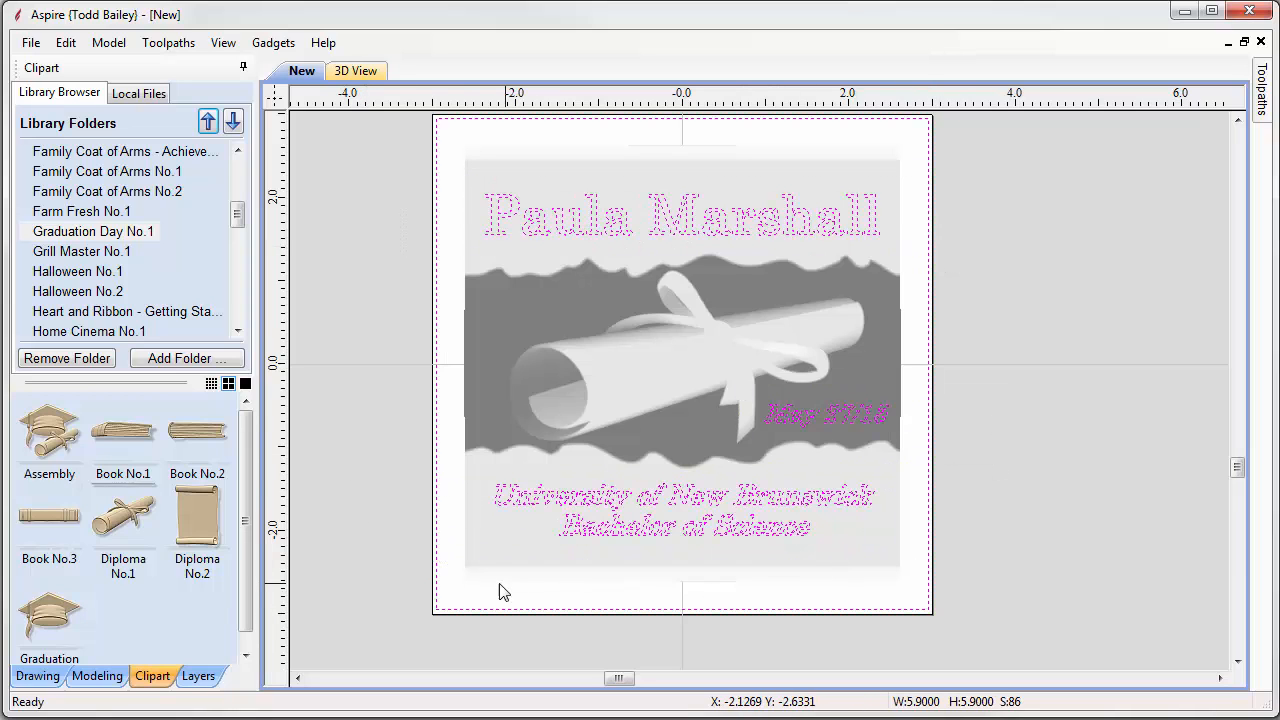
pyautogui.keyDown('ctrl'); pyautogui.click(437, 606); pyautogui.keyUp('ctrl')
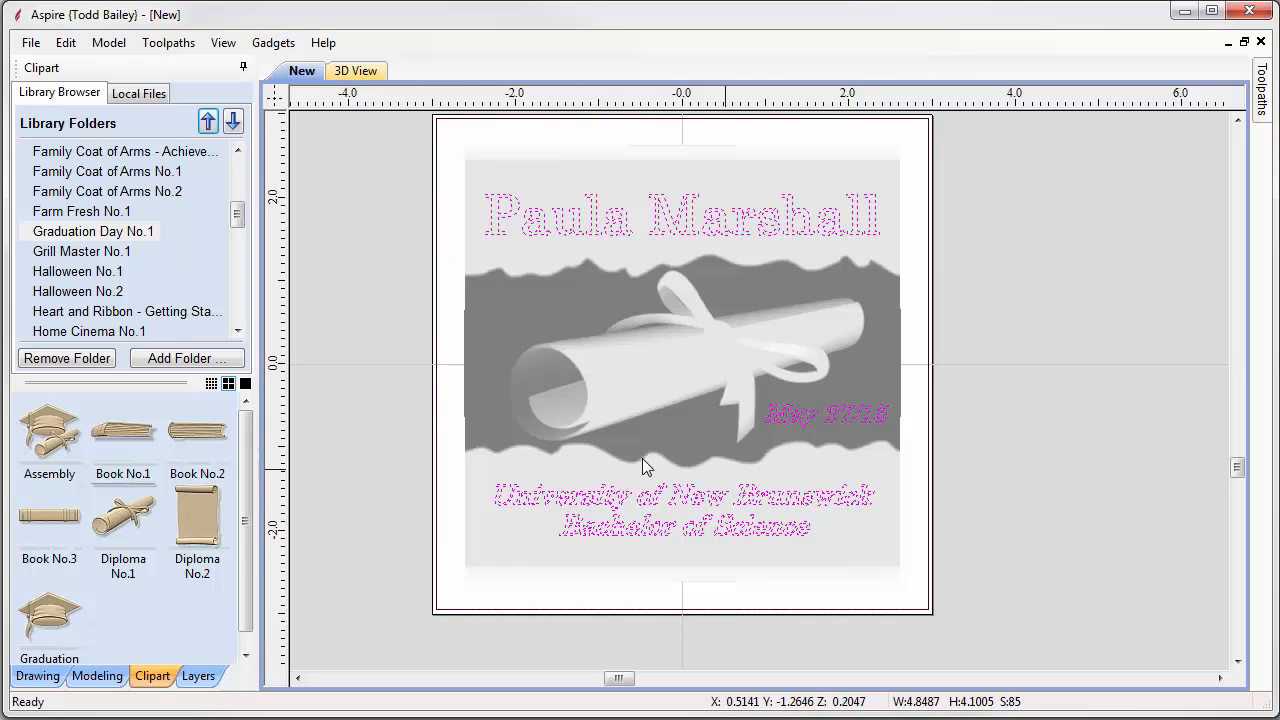
pyautogui.click(102, 678)
pyautogui.click(42, 126)
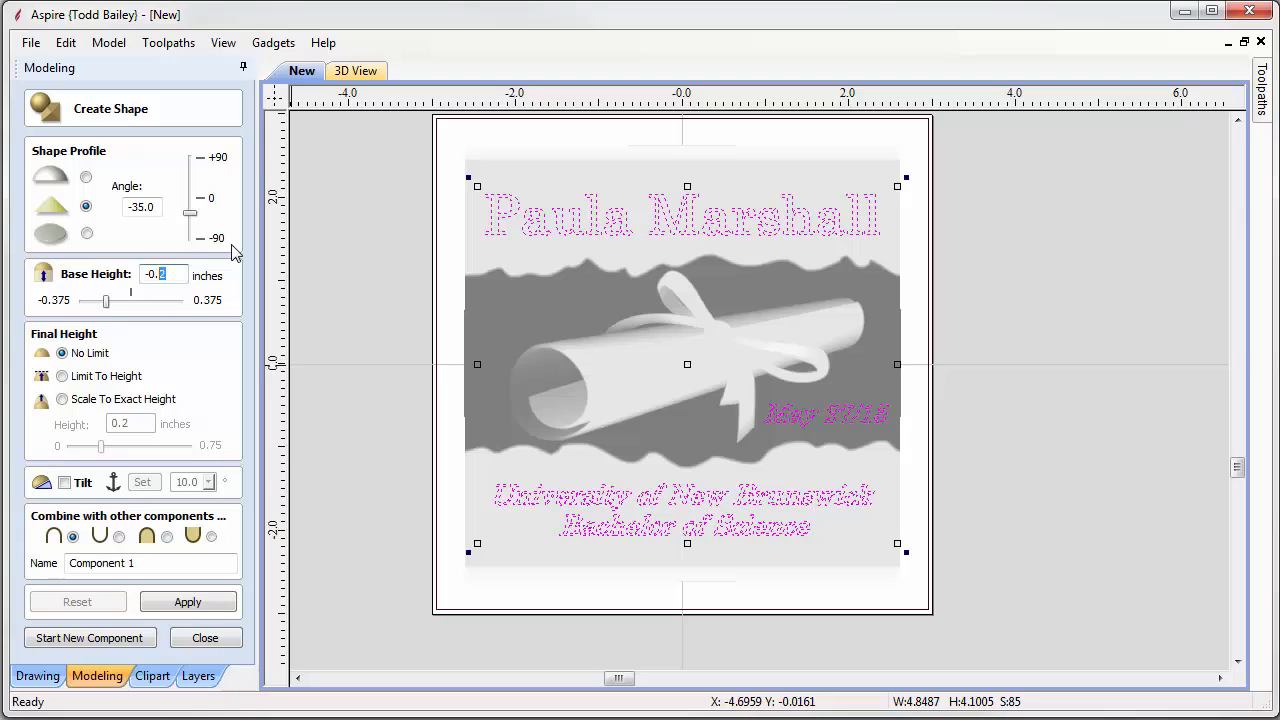
pyautogui.write('05')
pyautogui.click(188, 601)
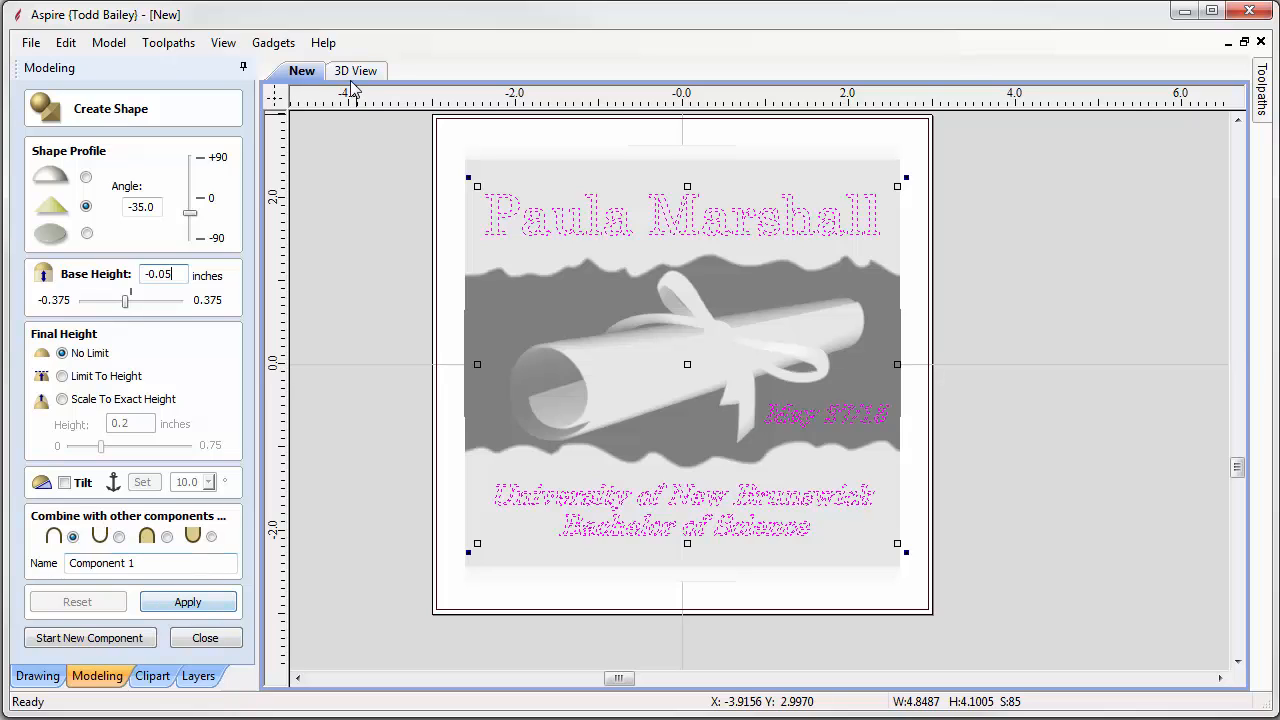
pyautogui.click(352, 76)
pyautogui.click(205, 603)
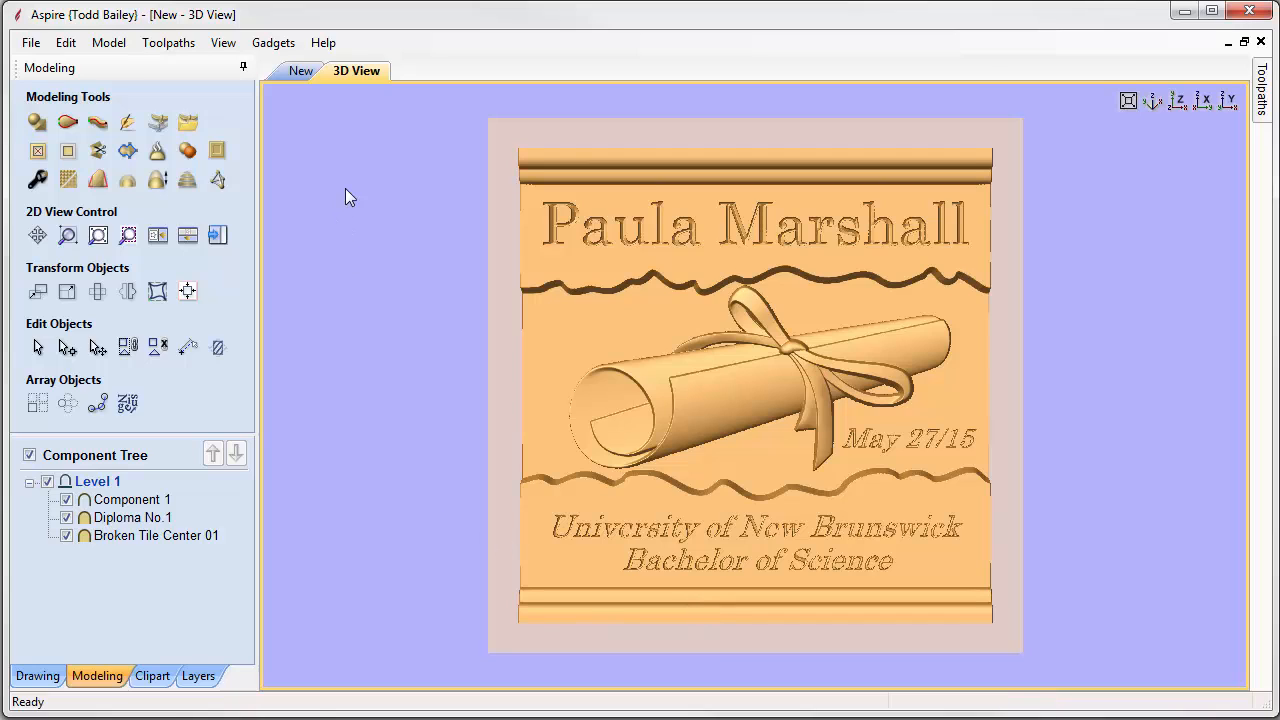
# Turn on shadow shading, hide the modeling plane, and tilt the 3D plaque to inspect the recessed lettering
pyautogui.click(214, 48)
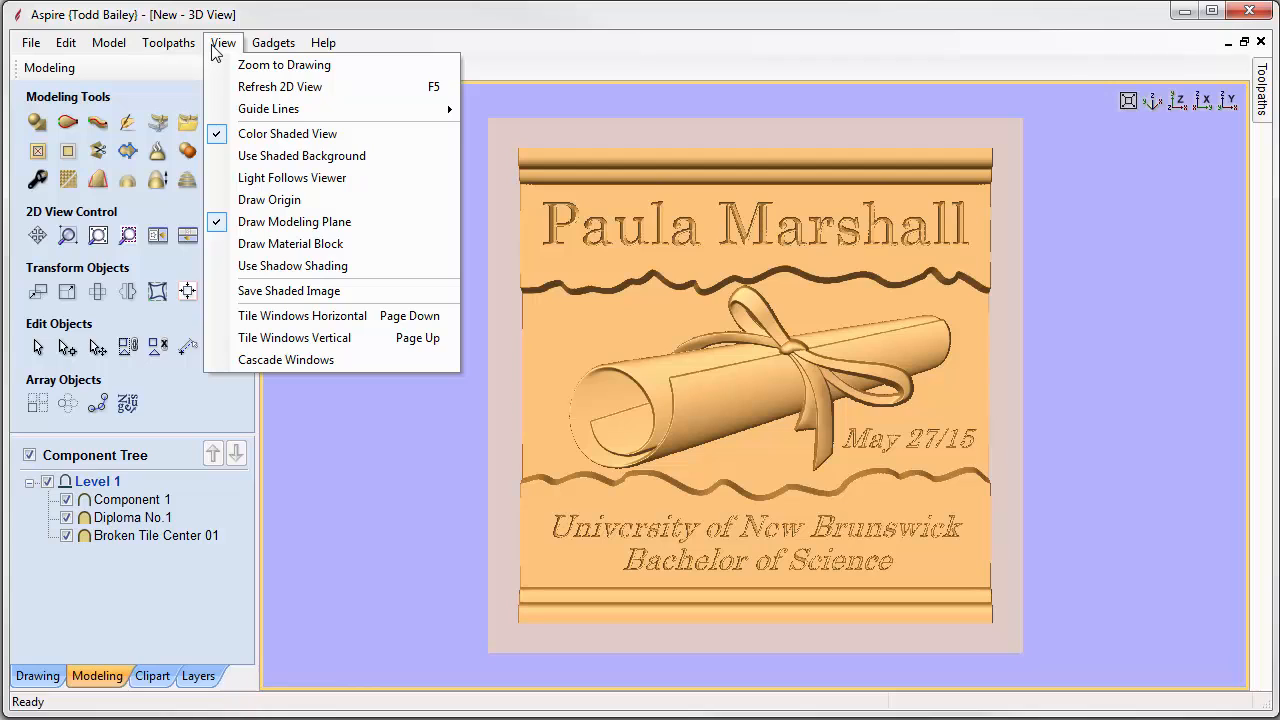
pyautogui.click(254, 272)
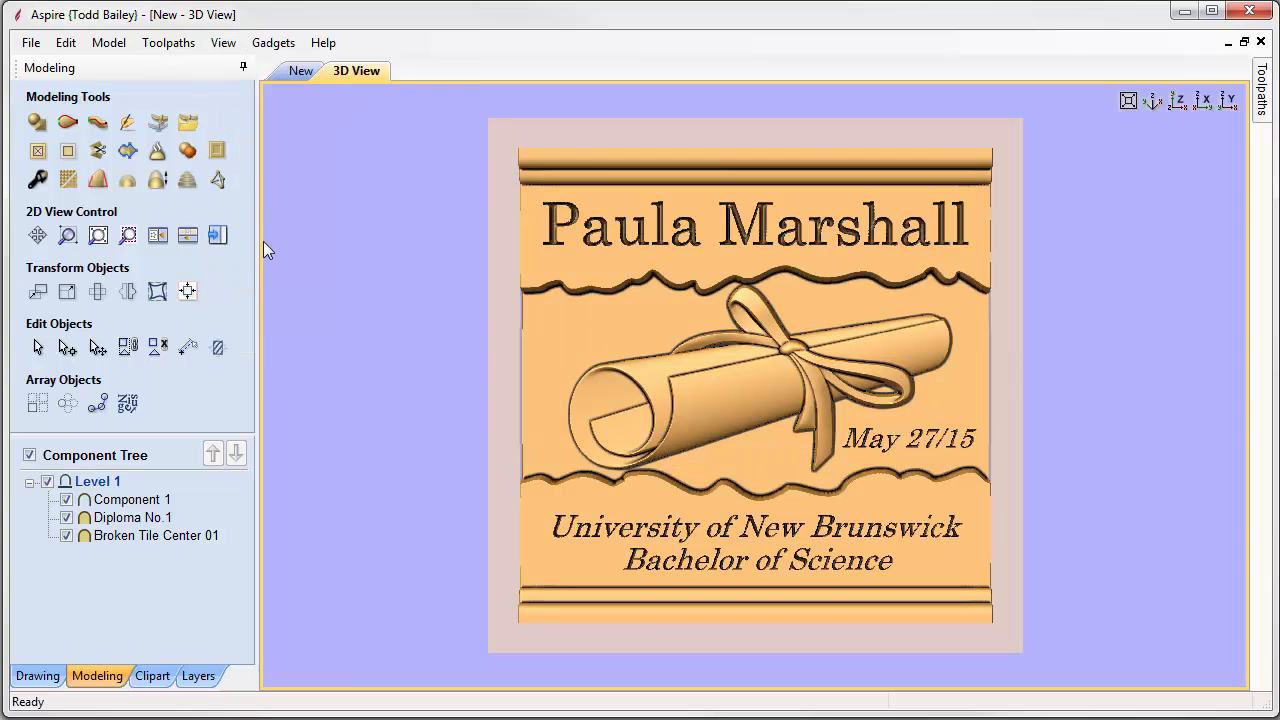
pyautogui.click(222, 45)
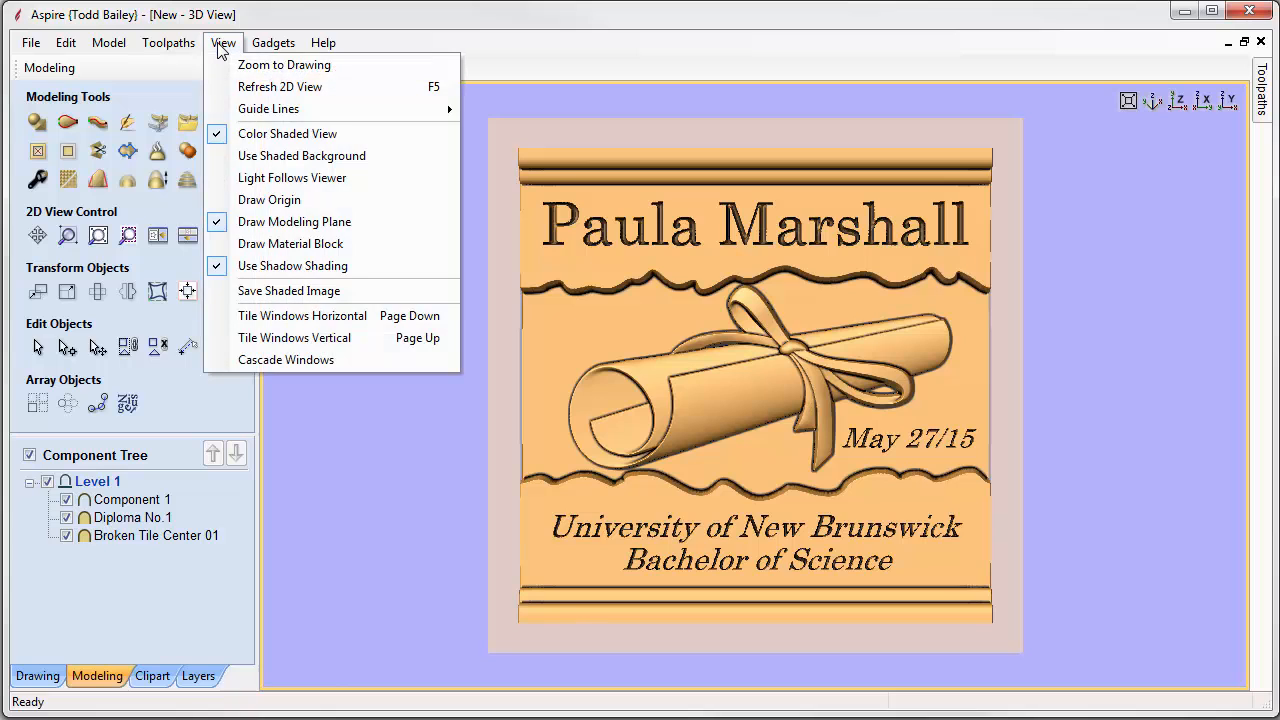
pyautogui.click(254, 225)
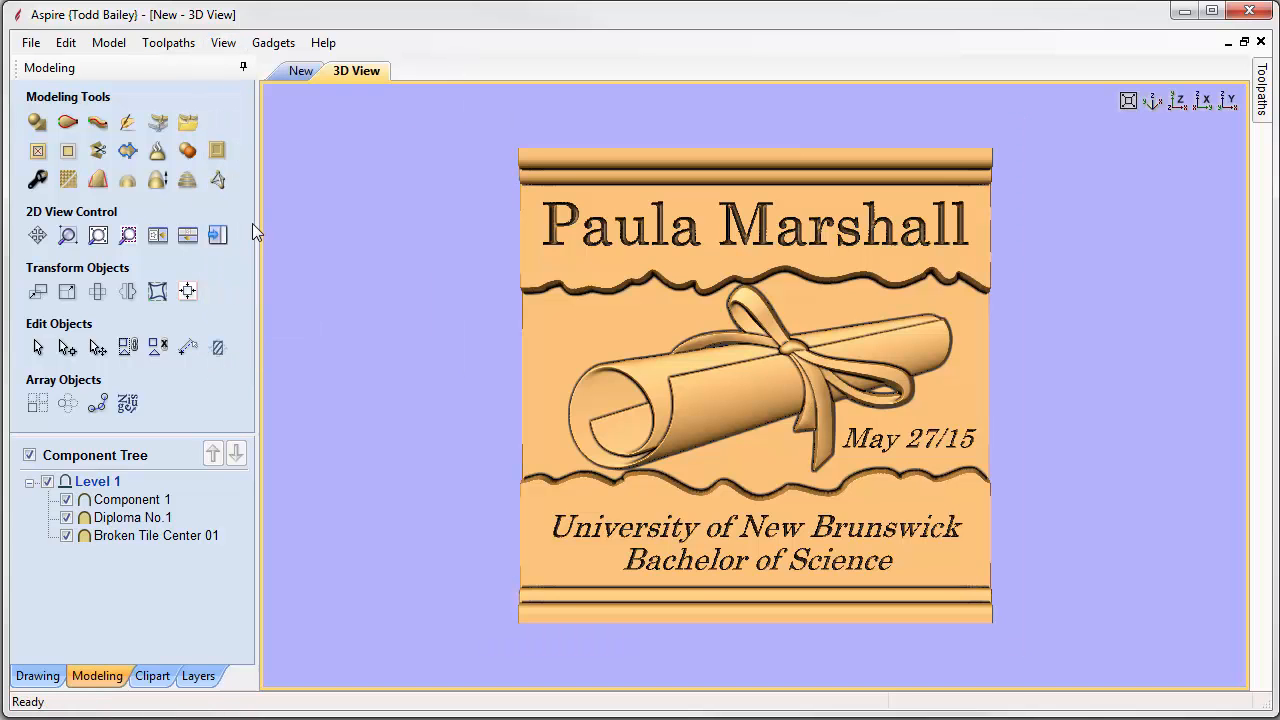
pyautogui.moveTo(703, 585); pyautogui.dragTo(811, 446)
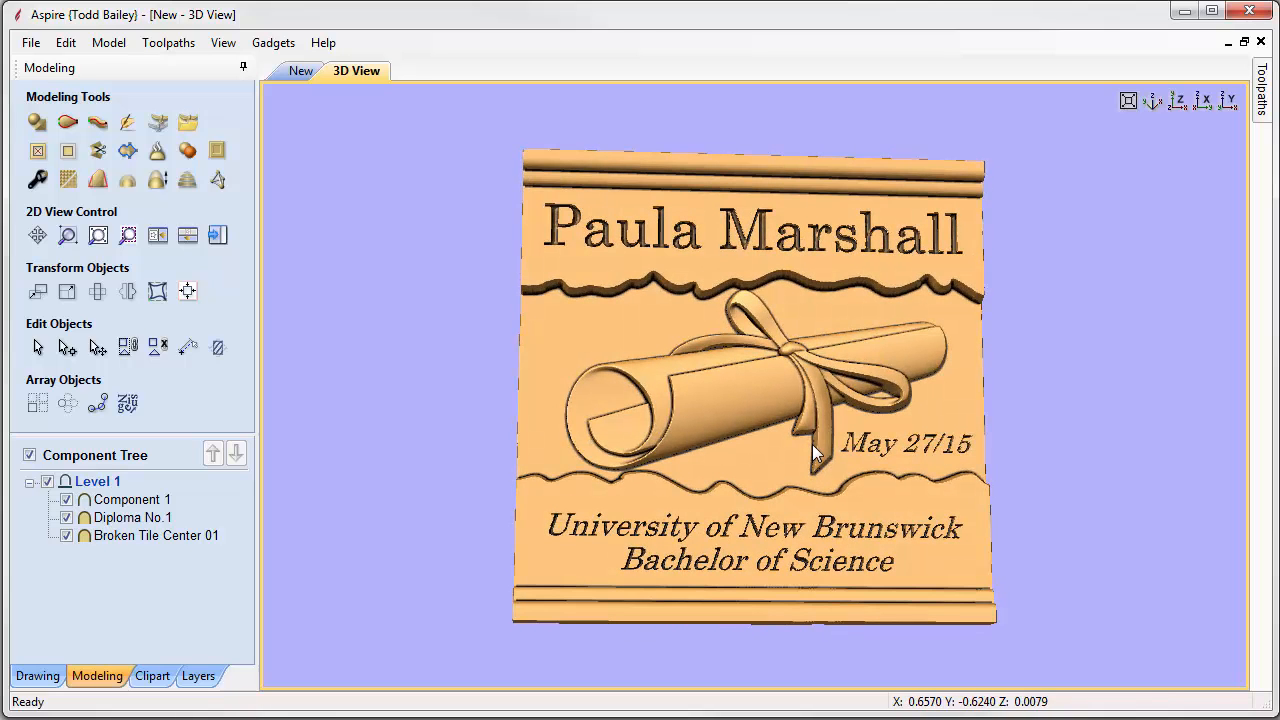